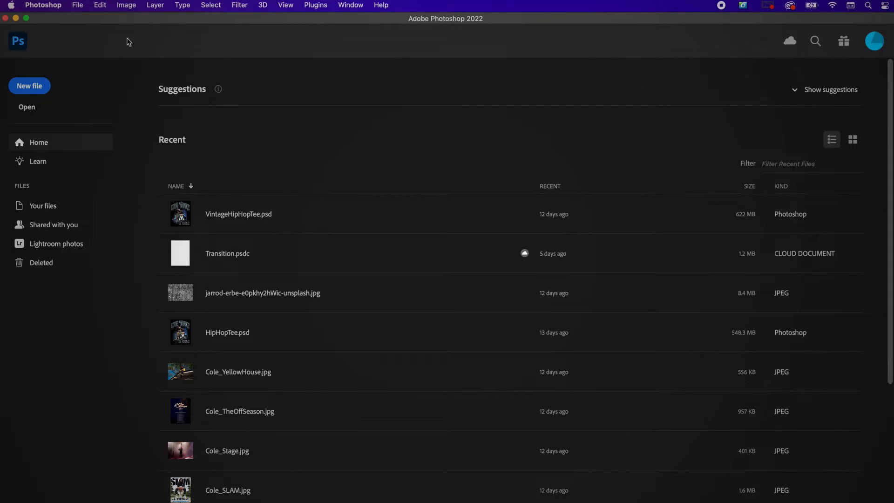
Open the dog photo AdobeStock_365864880.jpeg from the Assets folder
left_click(83, 5)
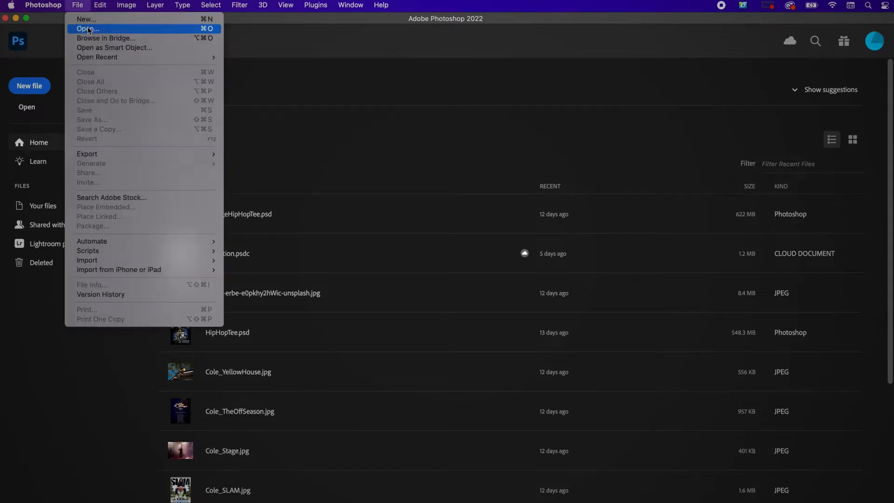
left_click(89, 31)
left_click(358, 177)
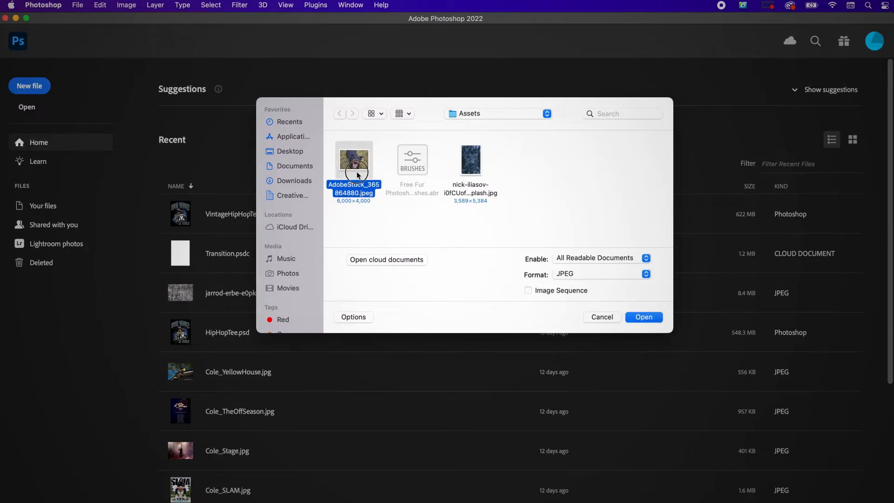
left_click(634, 319)
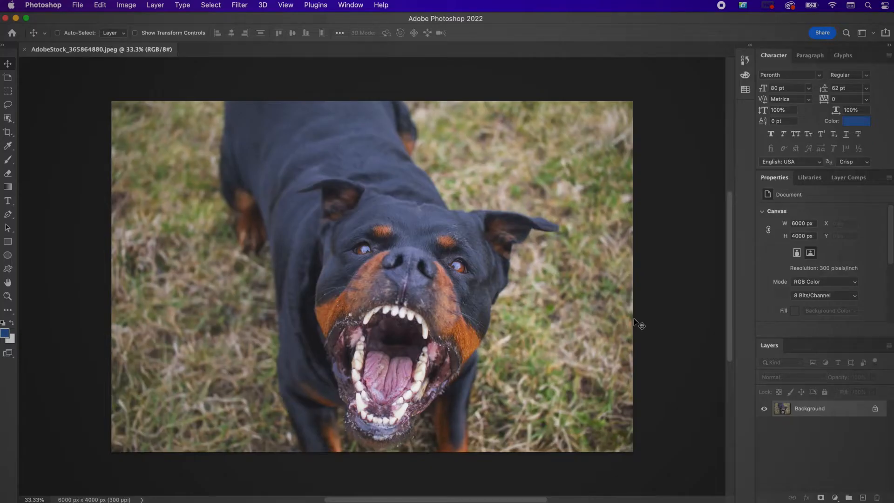
Turn the locked background into a layer named Rottweiler and convert it to a smart object
double_click(821, 408)
type("Rottweiler")
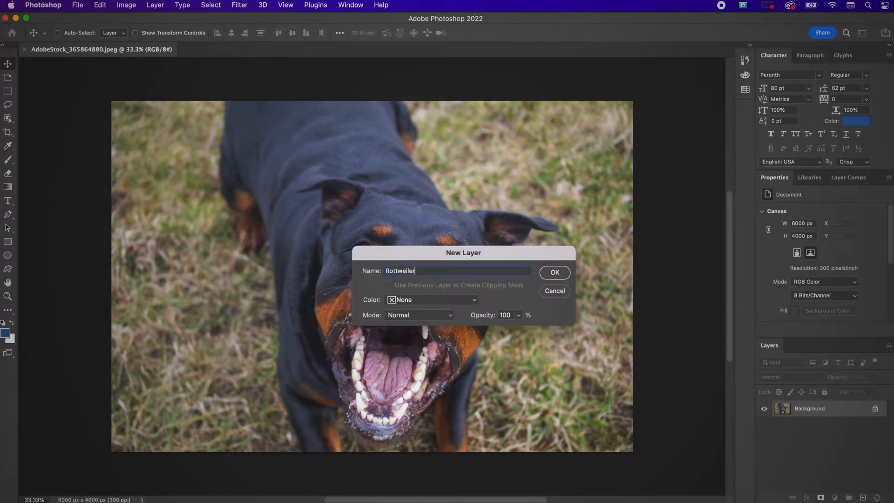
key("Return")
right_click(834, 411)
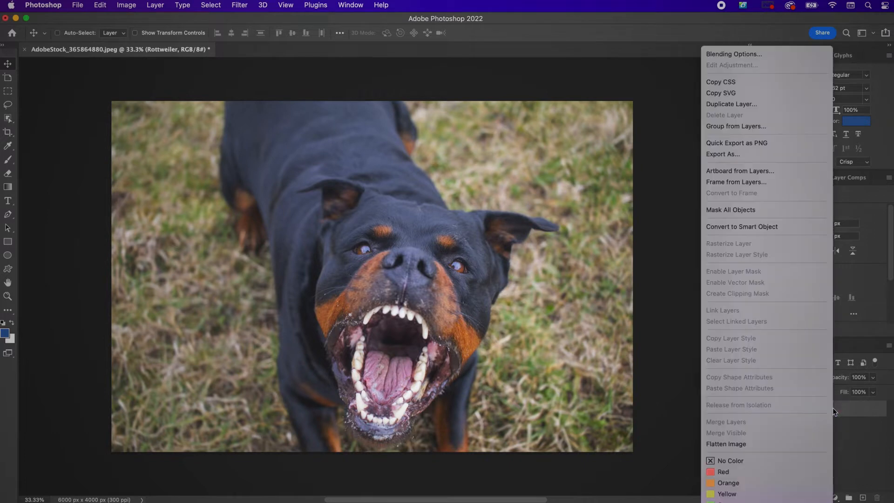
left_click(752, 227)
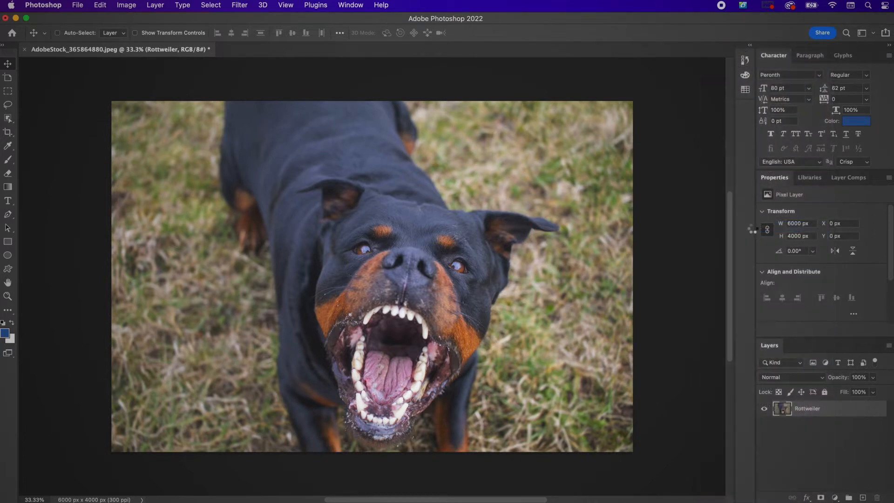
Start a Camera Raw filter on the Rottweiler layer with Exposure at -0.20, Contrast at +100 and Highlights at -100
left_click(240, 5)
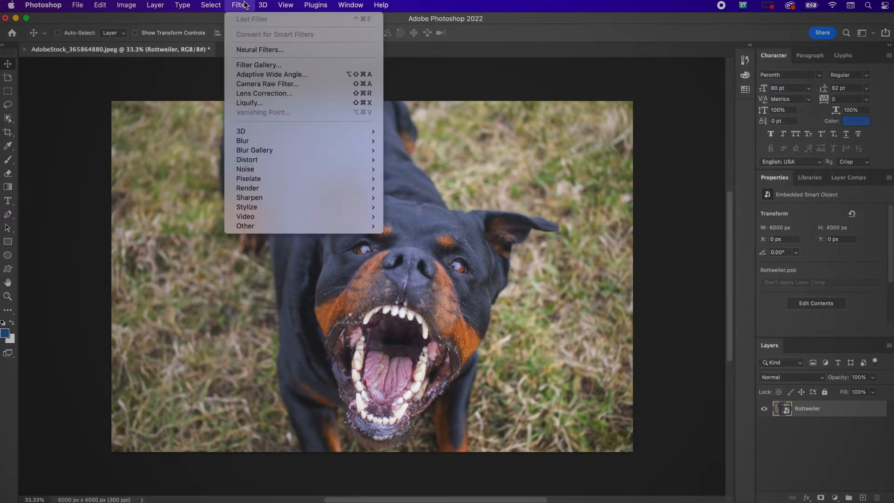
left_click(268, 85)
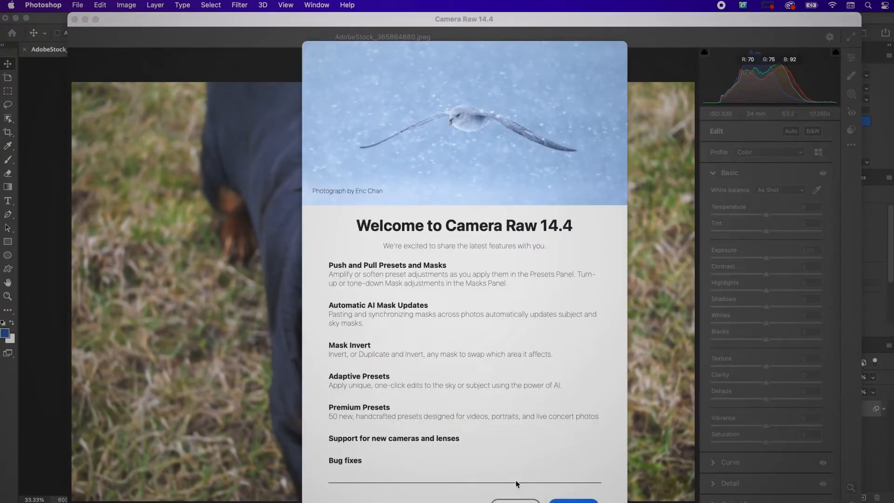
key("Return")
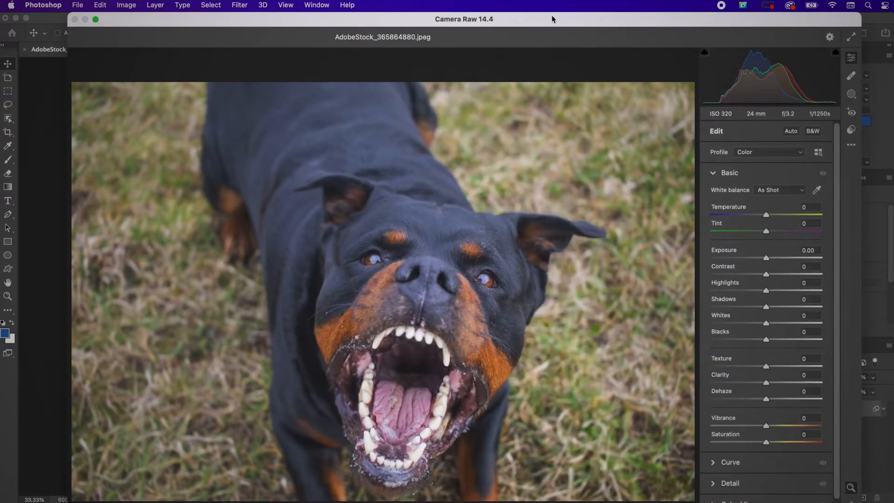
left_click_drag(552, 13, 535, 33)
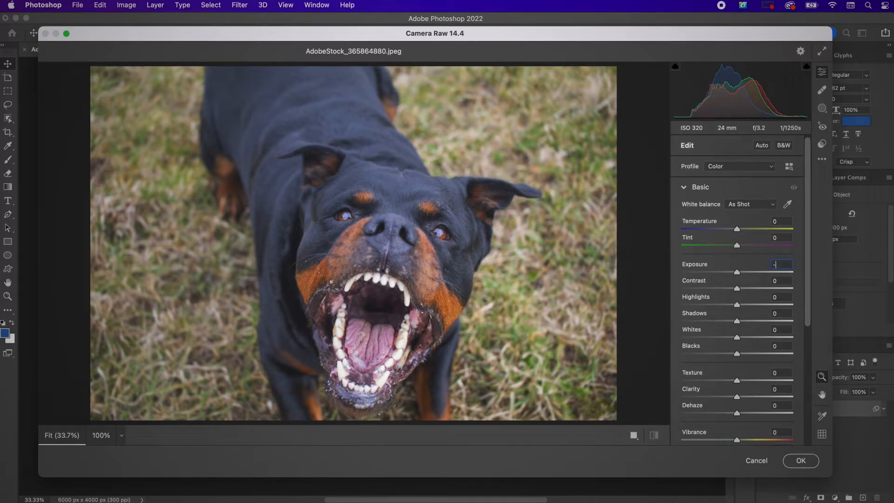
type(".20")
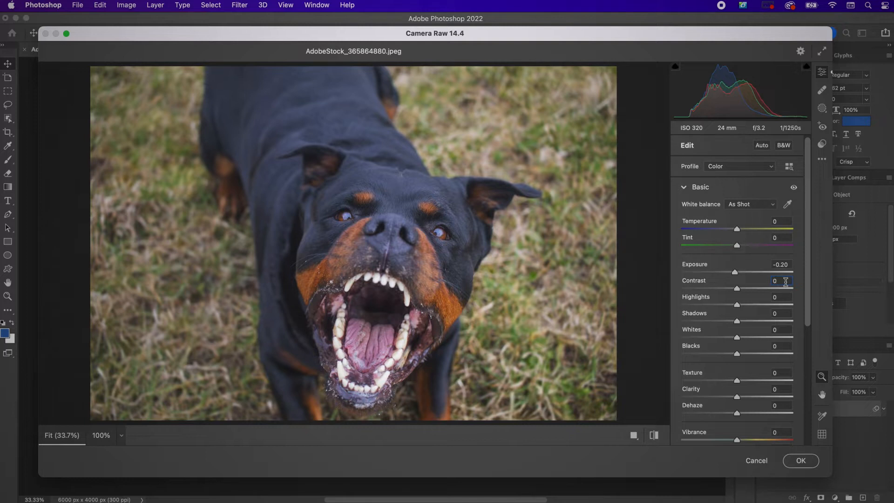
type("10")
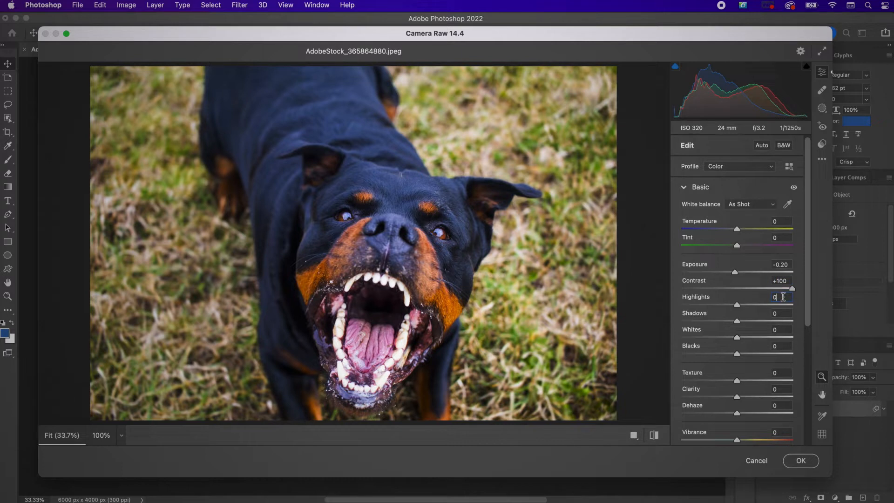
type("100")
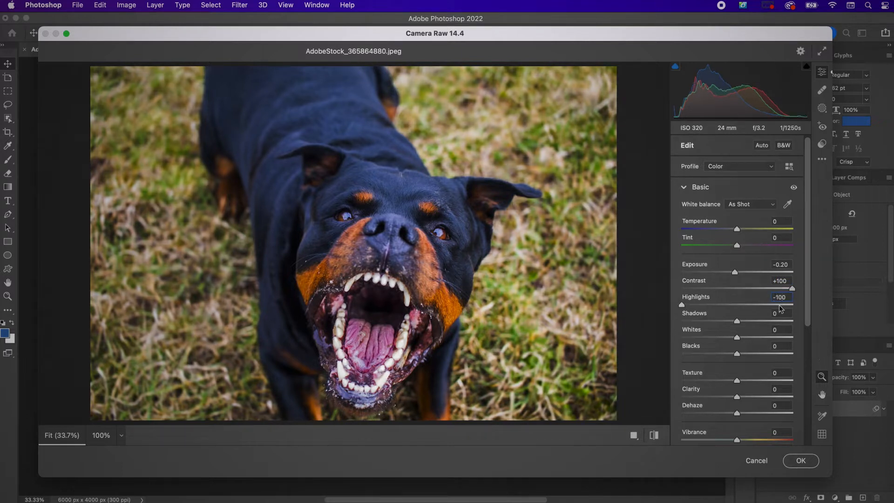
Set Shadows to -40 and Blacks to -64 in the Camera Raw adjustments
left_click(782, 313)
type("-40")
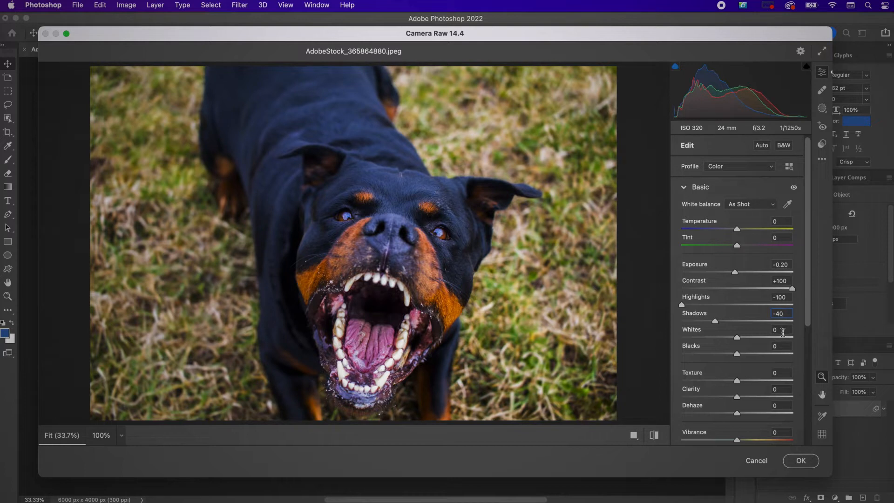
left_click(782, 330)
left_click(785, 347)
type("-64")
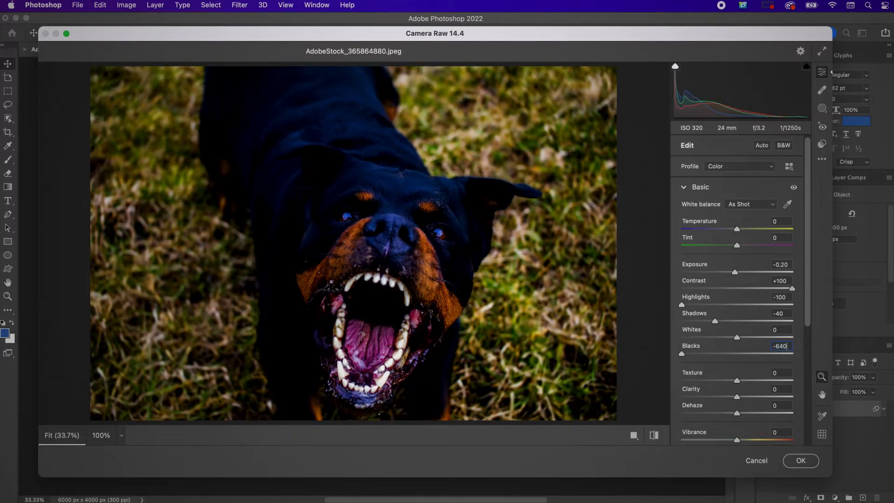
key("BackSpace")
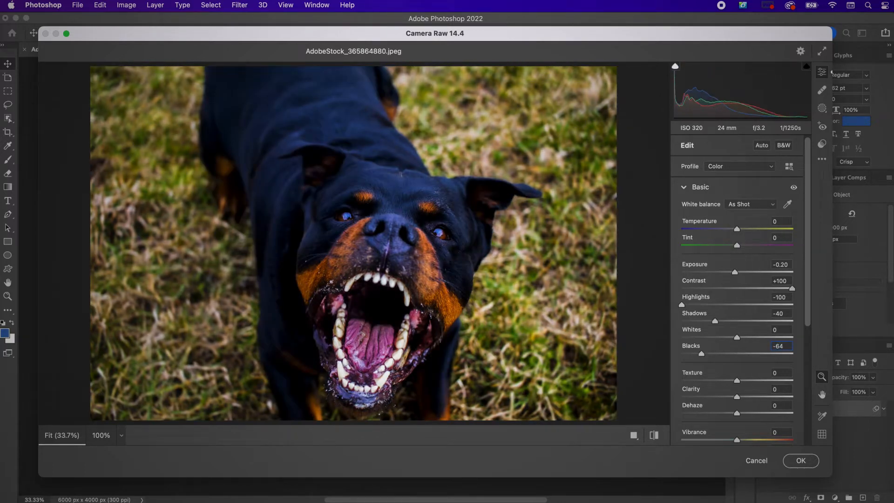
key("Return")
Set Vibrance to -75, apply the Camera Raw filter, and convert the filtered Rottweiler layer to a smart object
left_click(782, 432)
type("-75")
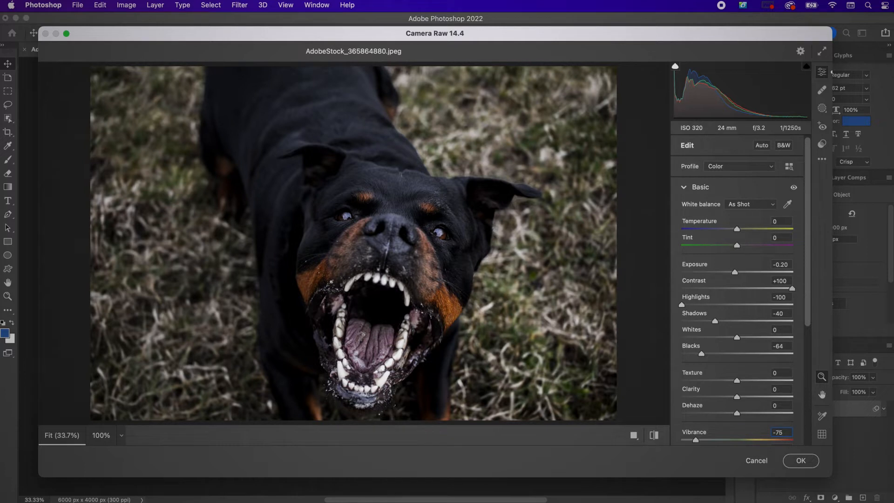
scroll(789, 403, "down", 4)
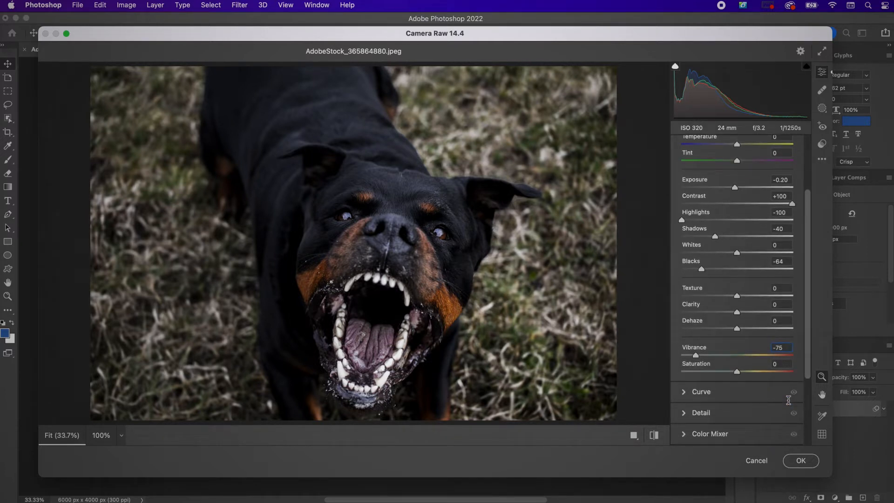
left_click(800, 461)
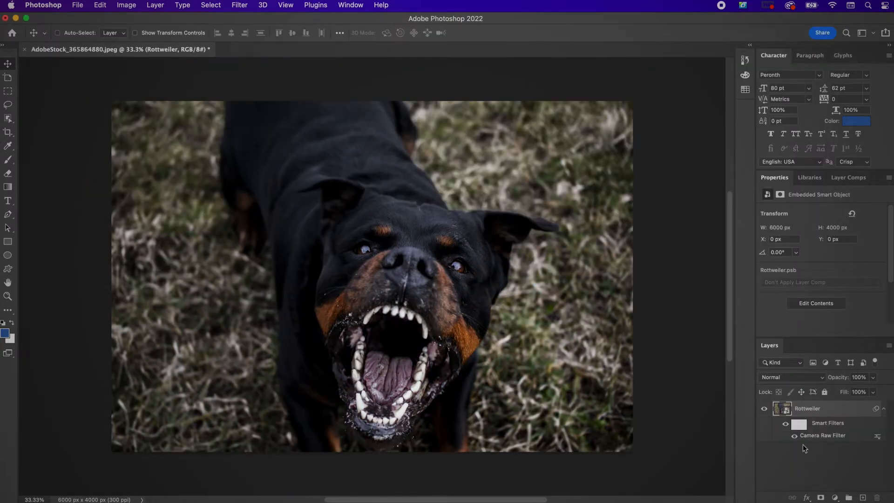
right_click(826, 412)
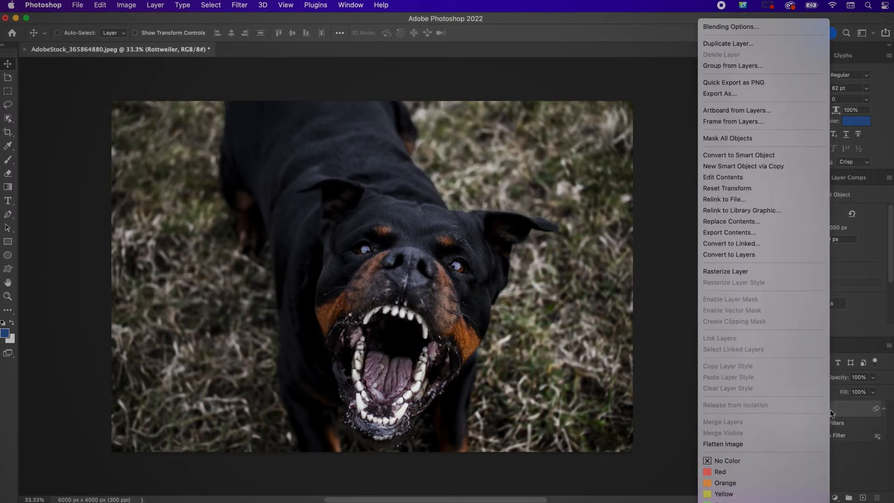
left_click(736, 155)
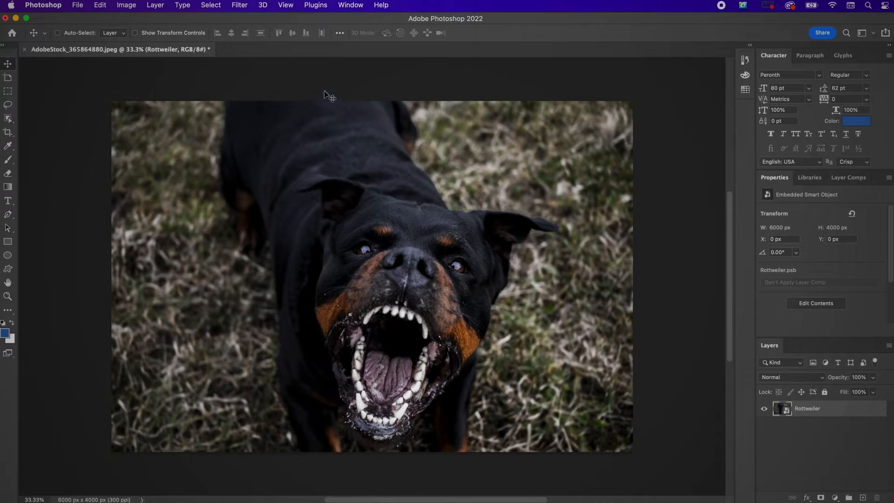
Create a new 16 x 20 inch portrait document at 300 pixels/inch in CMYK Color with a white background
left_click(79, 6)
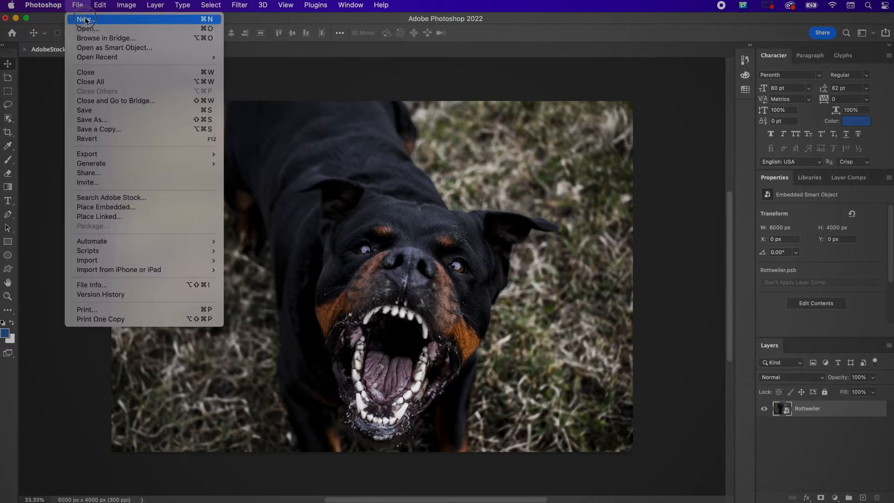
left_click(85, 19)
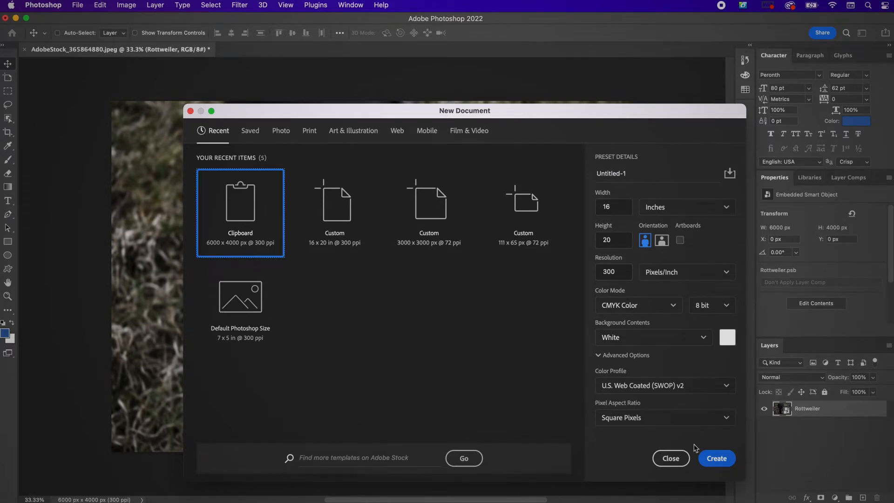
left_click(714, 458)
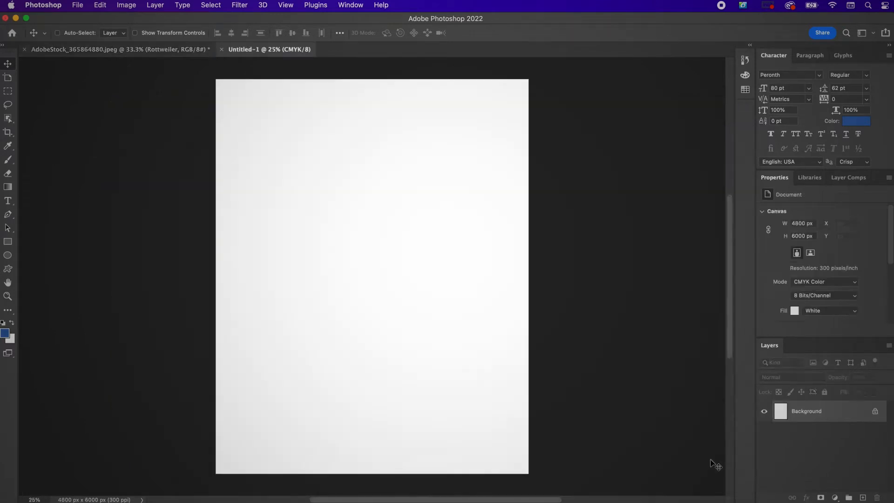
Add a Solid Color fill layer in black (000000) above the background
left_click(834, 497)
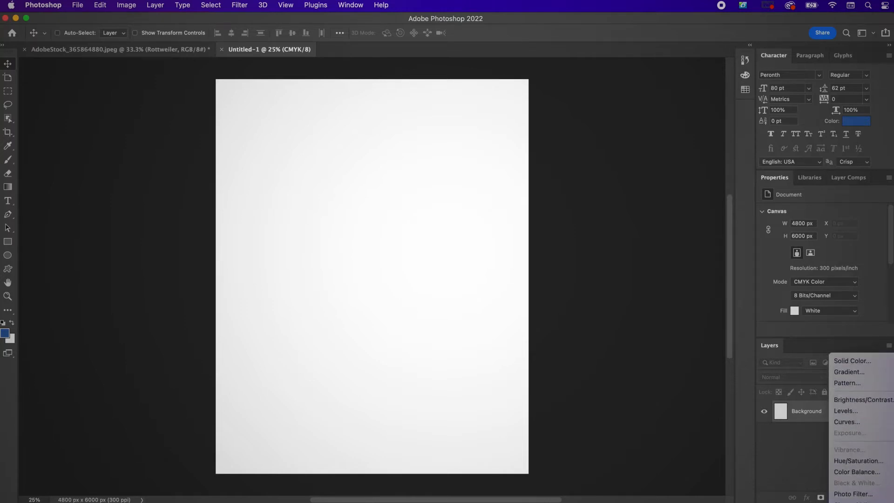
left_click(852, 360)
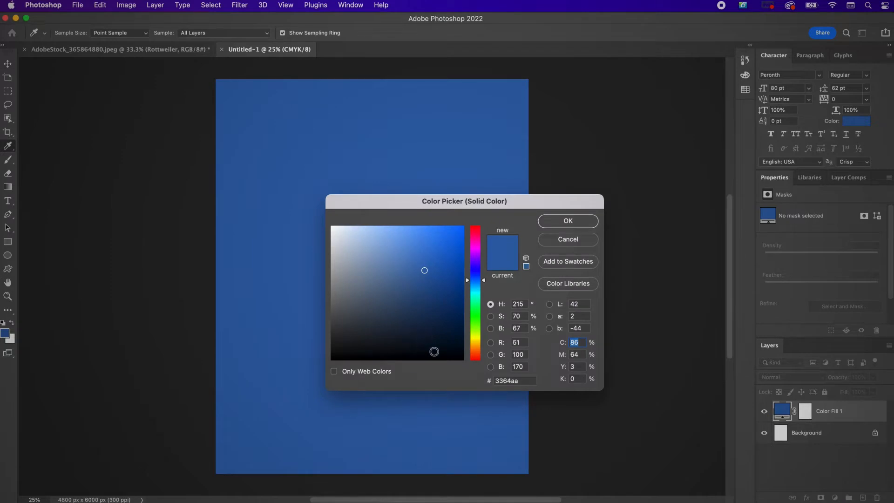
left_click_drag(434, 351, 462, 367)
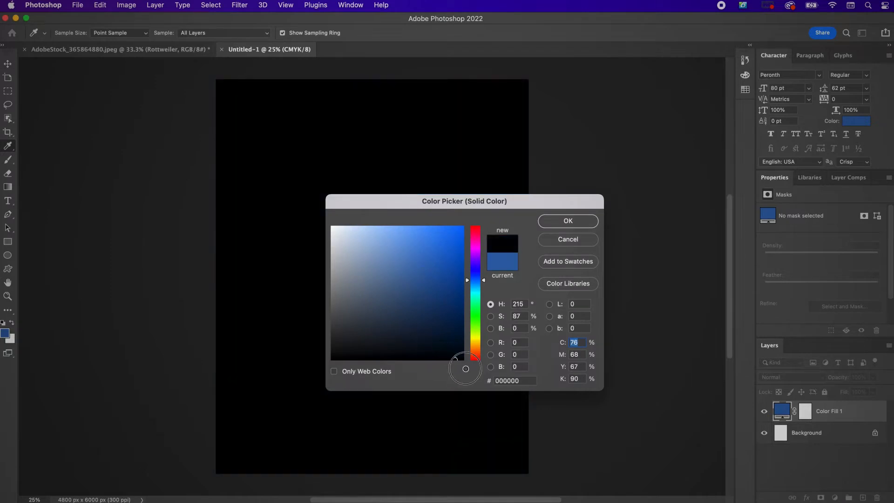
left_click(555, 222)
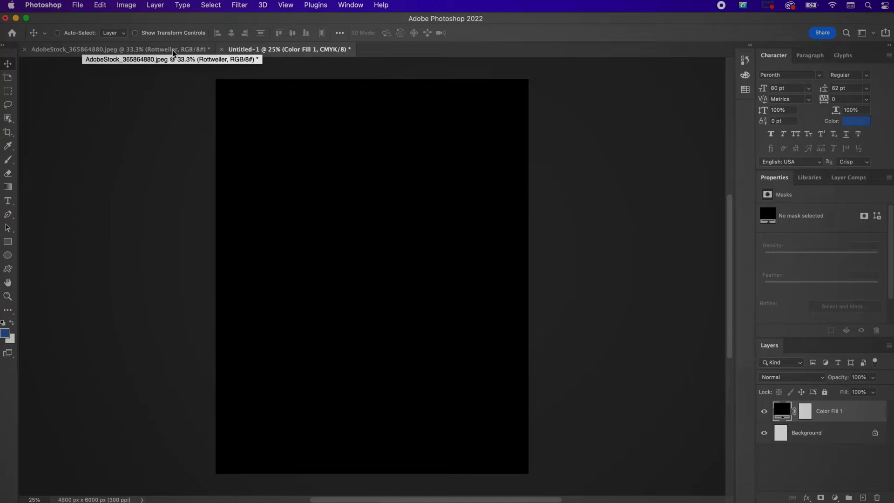
In the dog photo, start a Pen tool path around the image-left ear and along the top of the head
left_click(173, 49)
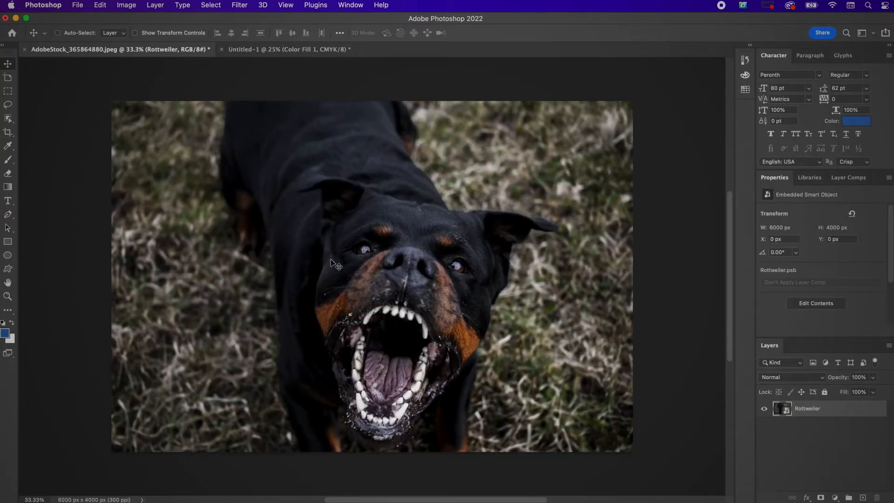
scroll(331, 270, "up", 3)
scroll(331, 264, "up", 5)
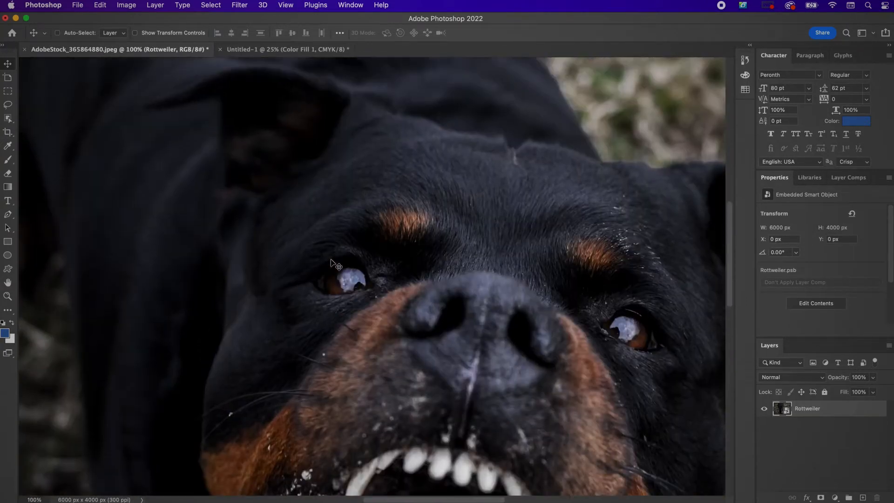
key("p")
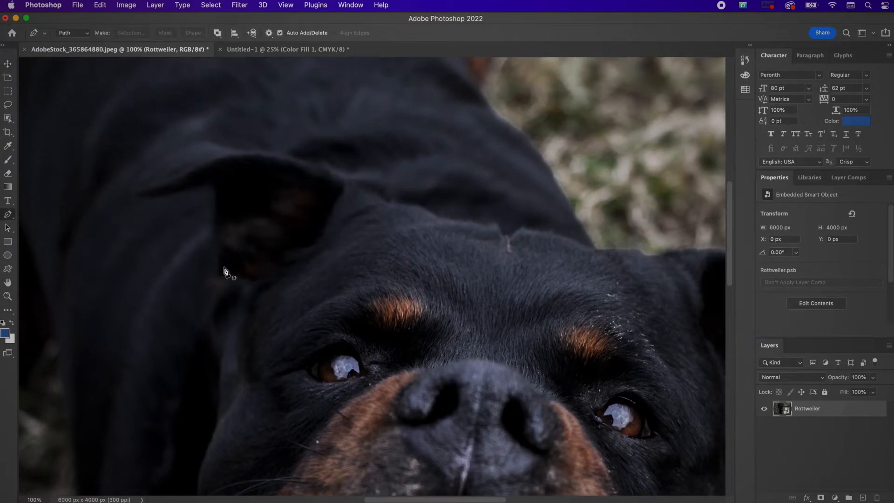
left_click(217, 253)
left_click_drag(212, 218, 193, 191)
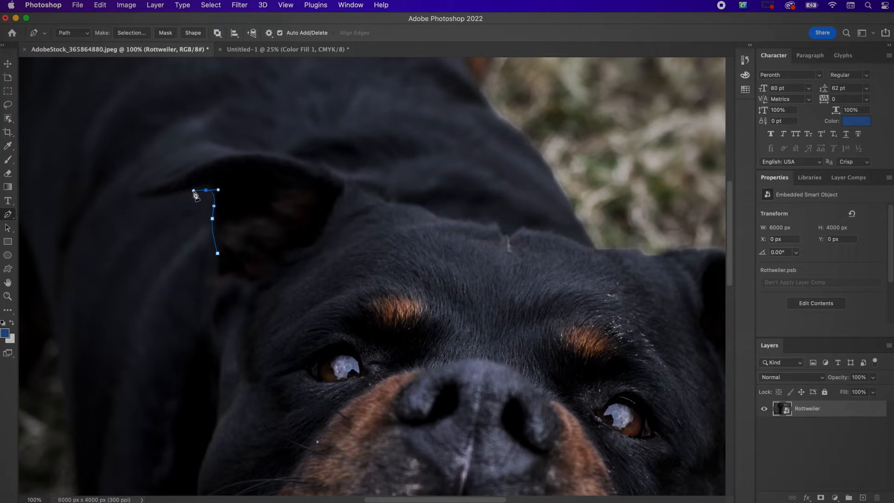
left_click_drag(134, 192, 132, 185)
left_click_drag(165, 158, 461, 224)
left_click(352, 183)
left_click_drag(476, 225, 483, 225)
left_click_drag(496, 230, 515, 236)
left_click_drag(527, 233, 536, 233)
left_click_drag(576, 242, 586, 246)
Continue the pen path around the outline of the image-right ear to its lower base
scroll(586, 246, "right", 4)
left_click_drag(447, 250, 456, 251)
left_click_drag(615, 301, 613, 311)
left_click_drag(480, 358, 479, 378)
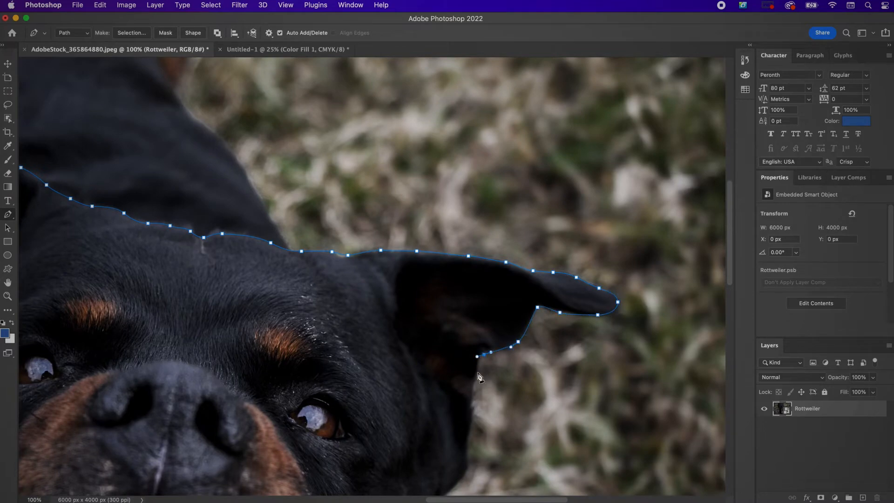
Extend the pen path down the image-right cheek and jaw and around the underside of the chin
scroll(474, 410, "down", 6)
left_click_drag(483, 265, 479, 285)
scroll(454, 363, "down", 5)
left_click_drag(523, 222, 514, 229)
left_click_drag(362, 406, 357, 418)
scroll(357, 419, "down", 4)
left_click_drag(316, 332, 305, 330)
scroll(305, 331, "up", 2)
left_click_drag(221, 319, 220, 299)
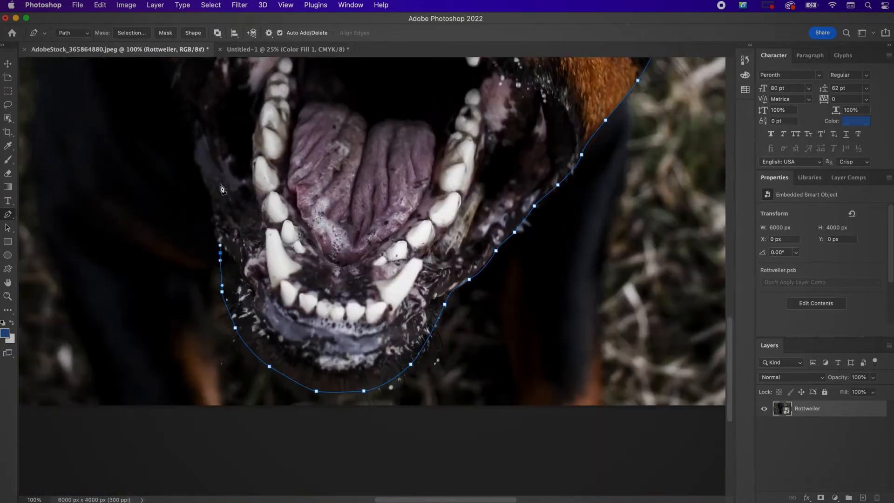
Trace the pen path up the image-left jaw and cheek and close it at its starting point below the ear
scroll(217, 260, "up", 5)
left_click_drag(206, 248, 204, 212)
scroll(203, 212, "up", 5)
left_click(62, 119)
scroll(232, 158, "right", 1)
scroll(232, 161, "down", 3)
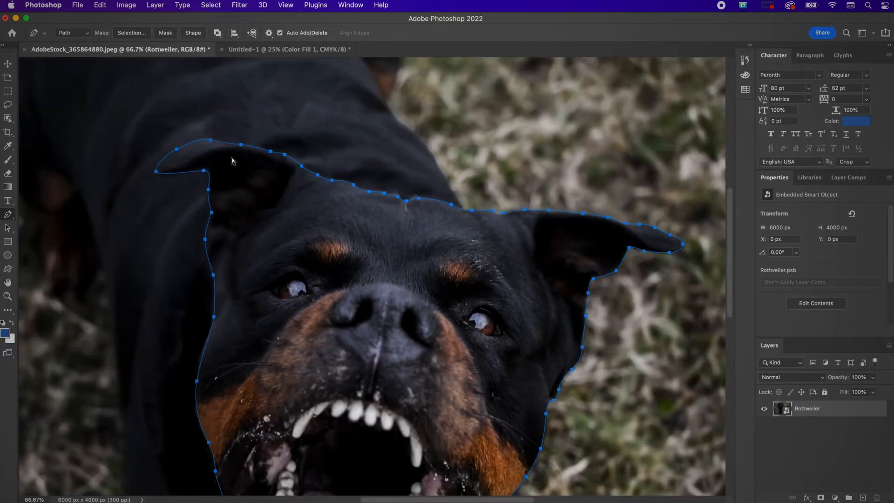
Convert the closed head path to a selection with an 8-pixel feather and mask the Rottweiler layer with it
scroll(231, 158, "down", 2)
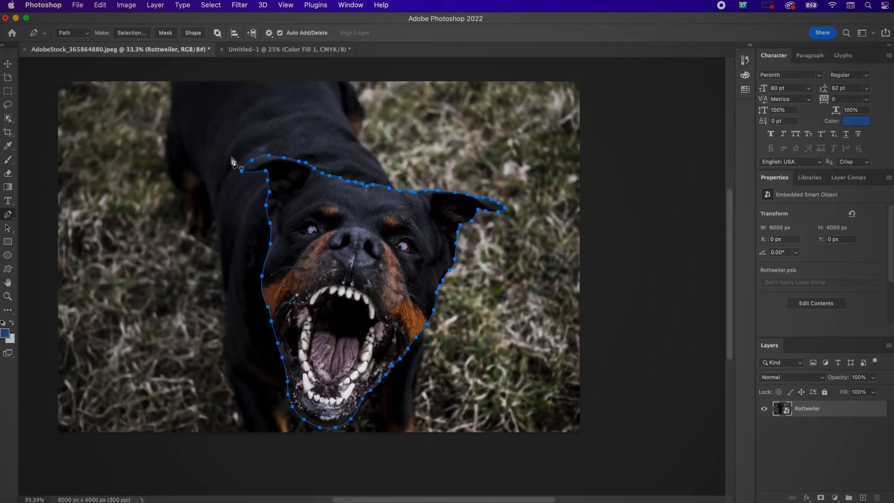
left_click(139, 34)
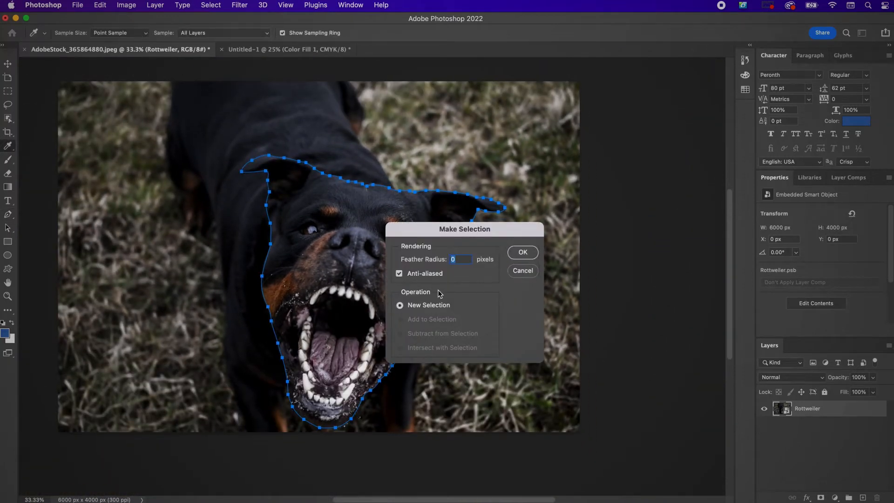
type("8")
left_click(522, 252)
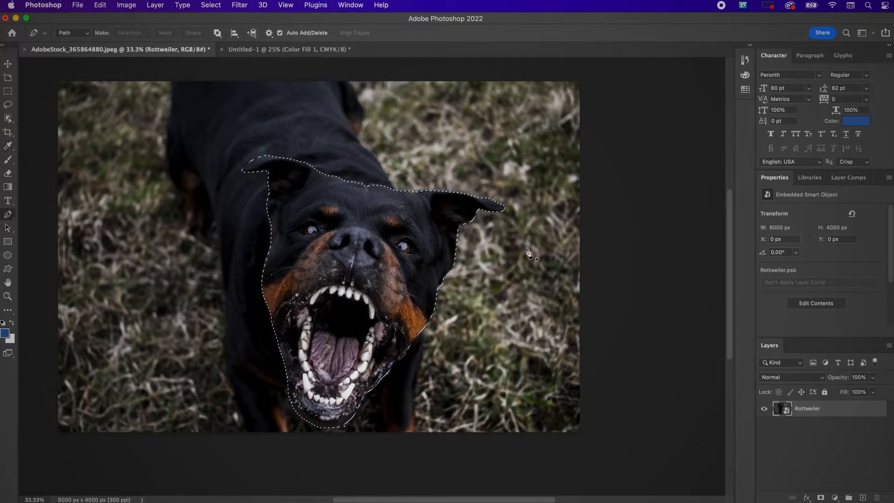
left_click(820, 497)
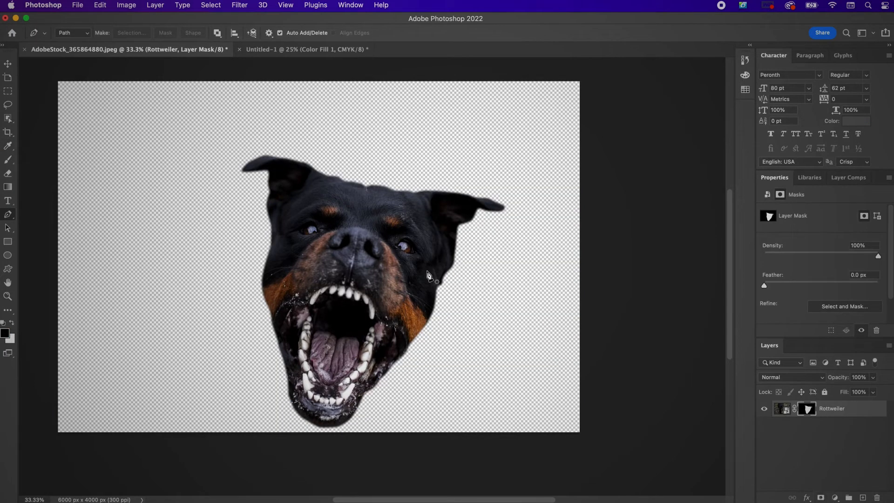
Move the masked Rottweiler layer from the dog photo into the black Untitled-1 document
left_click(8, 64)
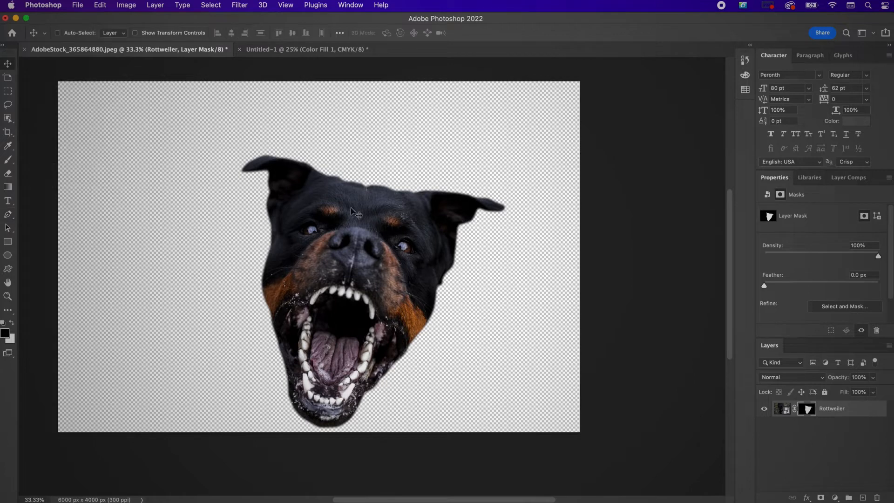
left_click(783, 410)
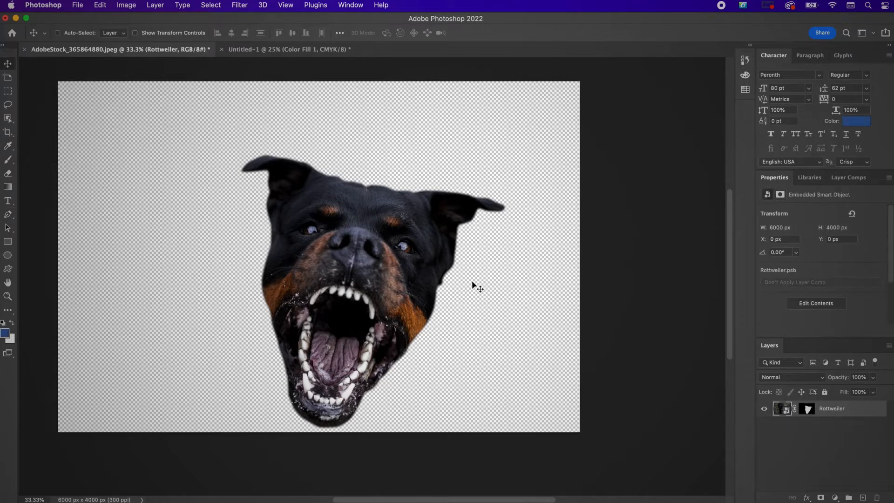
left_click_drag(341, 207, 350, 249)
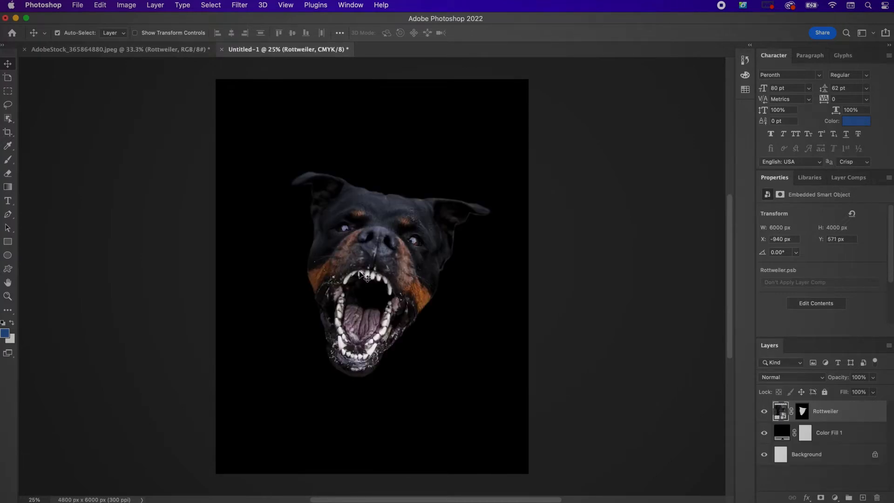
Rotate the dog's head about -11° so it sits upright and lower it slightly on the black canvas
key("super+t")
left_click_drag(419, 101, 390, 91)
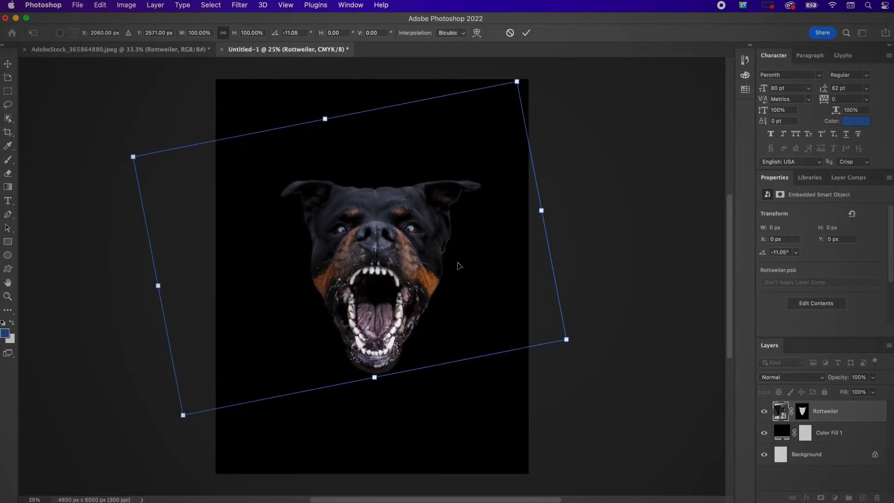
left_click_drag(456, 269, 448, 296)
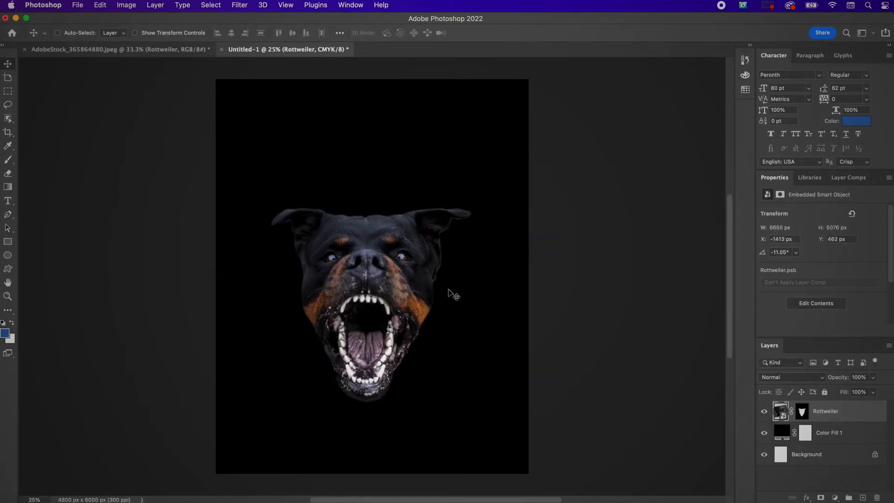
On the Rottweiler layer mask, paint black with a 150 px soft brush to remove the fringe under the image-right ear
key("super+equal")
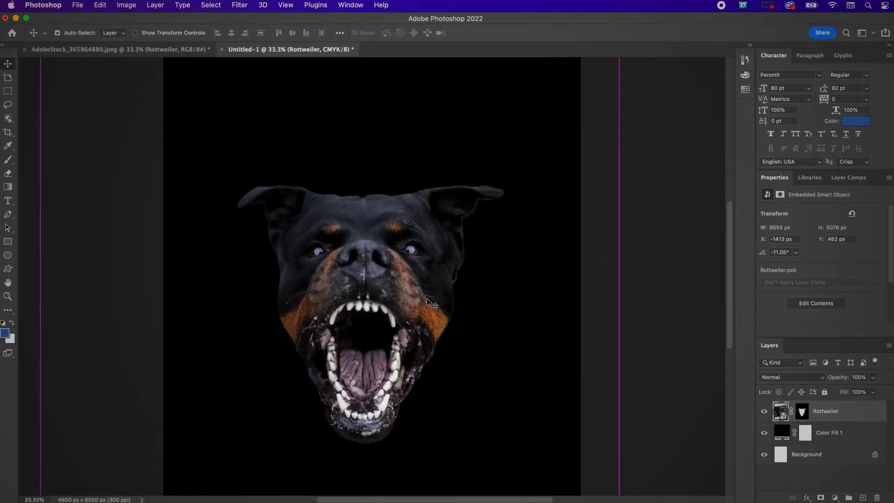
key("super+equal")
key("super+equal")
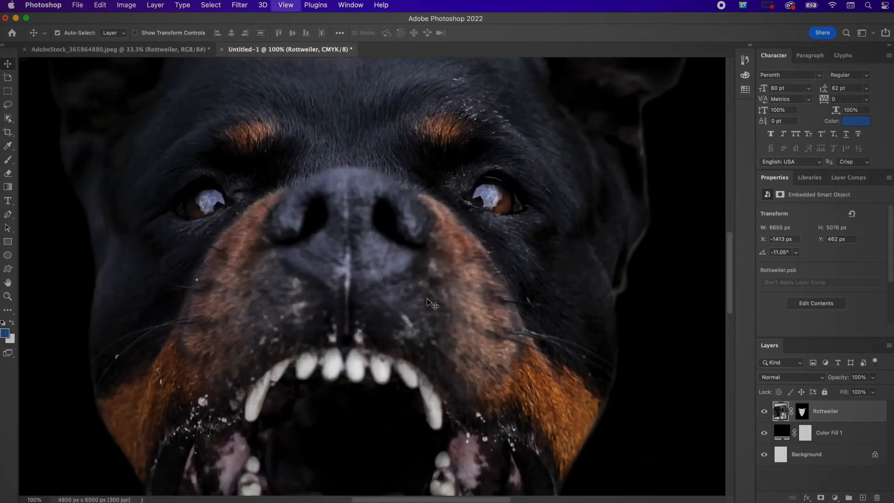
scroll(432, 304, "right", 3)
scroll(431, 303, "up", 2)
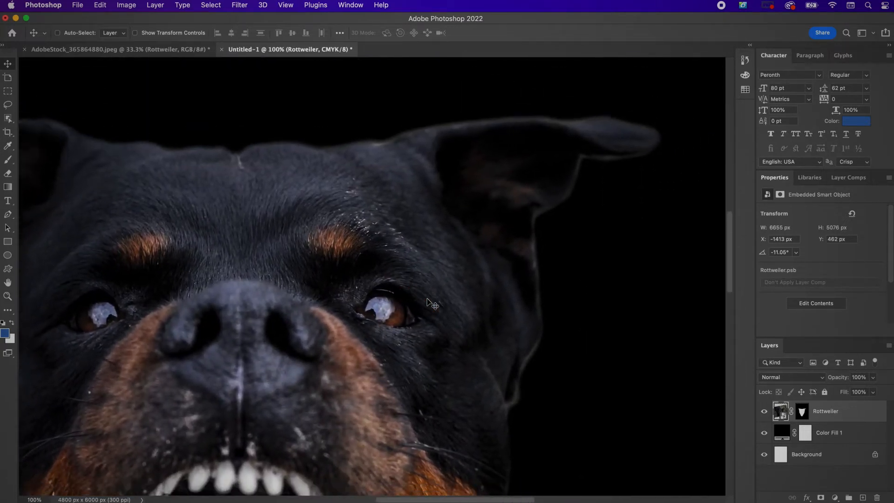
left_click(800, 411)
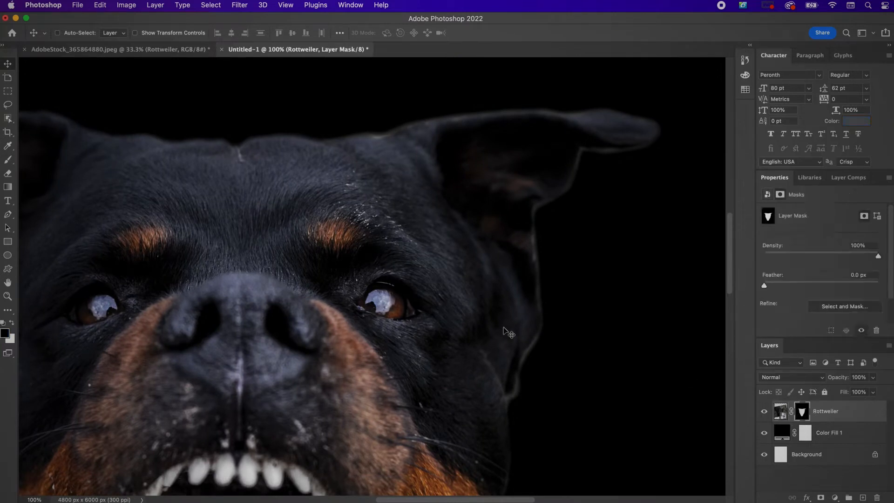
key("b")
key("bracketleft")
key("bracketleft")
key("bracketleft")
key("bracketleft")
key("bracketleft")
key("bracketleft")
key("bracketleft")
key("bracketleft")
key("bracketleft")
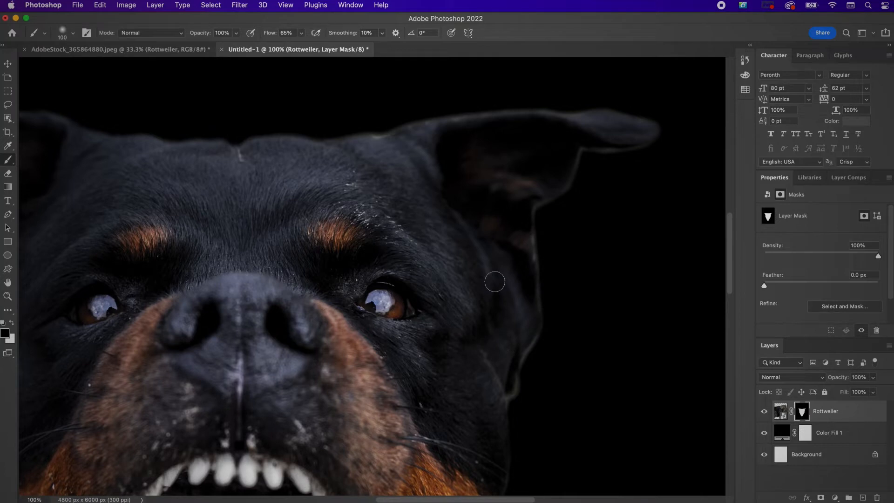
mouse_move(551, 244)
left_mouse_down()
mouse_move(546, 234)
mouse_move(546, 260)
mouse_move(544, 211)
mouse_move(584, 182)
mouse_move(588, 161)
mouse_move(644, 164)
mouse_move(660, 152)
mouse_move(614, 163)
left_mouse_up()
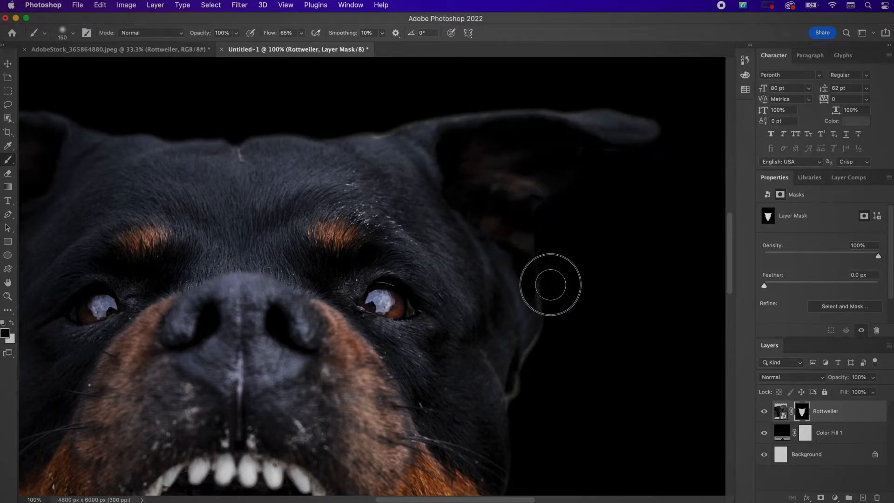
Mask out the remaining light fringe at the base of the image-right ear beside the cheek
mouse_move(540, 359)
left_mouse_down()
mouse_move(544, 347)
mouse_move(530, 369)
mouse_move(542, 352)
left_mouse_up()
scroll(542, 352, "down", 3)
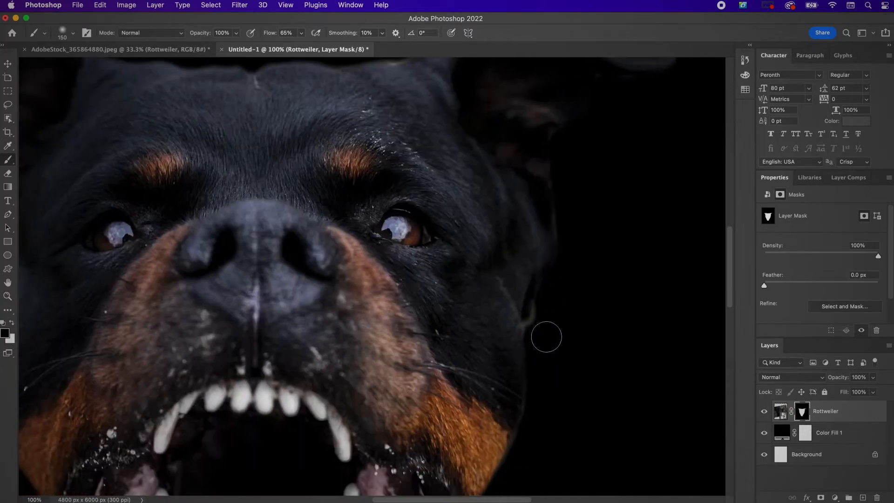
mouse_move(554, 311)
left_mouse_down()
mouse_move(538, 327)
mouse_move(543, 311)
left_mouse_up()
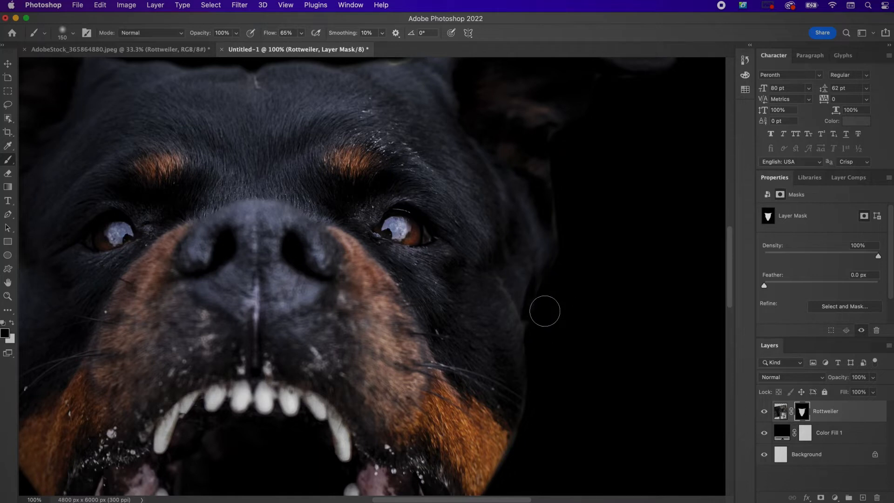
Paint black on the mask along the underside of the chin to soften its edge into the background
scroll(543, 311, "down", 10)
scroll(544, 311, "left", 4)
scroll(545, 311, "down", 1)
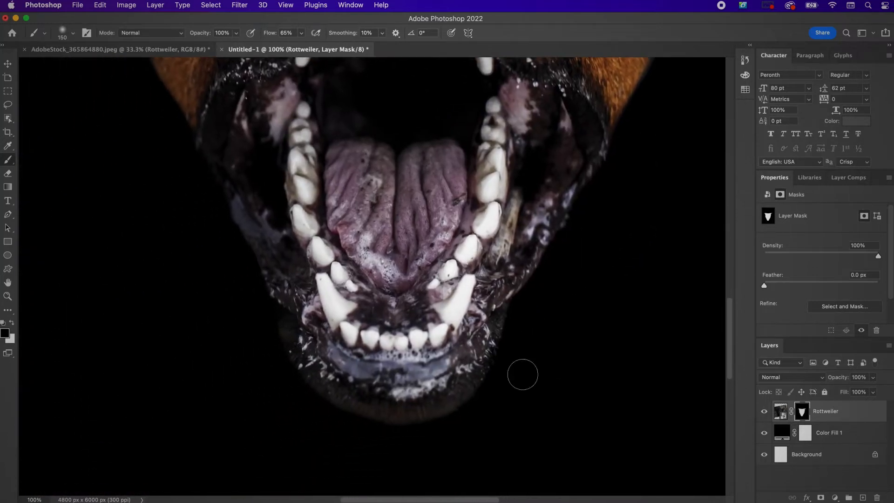
mouse_move(468, 409)
left_mouse_down()
mouse_move(403, 432)
mouse_move(334, 413)
mouse_move(308, 395)
left_mouse_up()
Clean up the mask edge under the image-left ear and down the adjoining side of the head
scroll(307, 396, "up", 10)
scroll(308, 395, "up", 6)
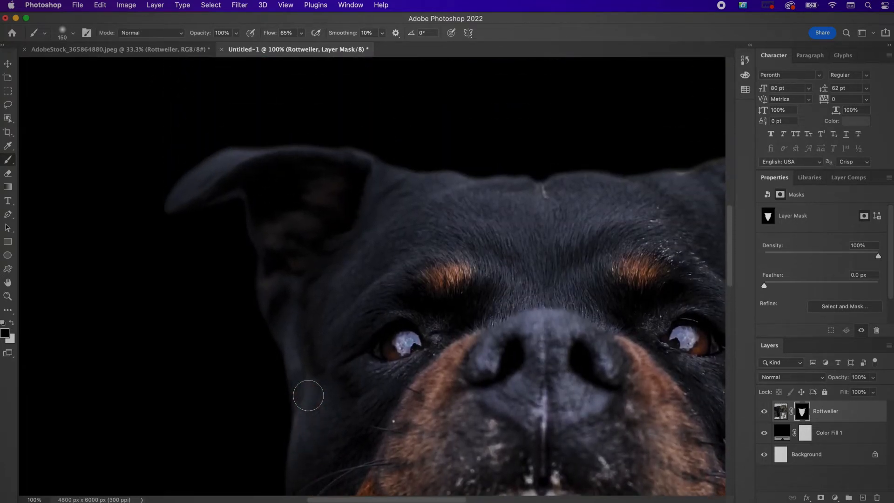
mouse_move(222, 238)
left_mouse_down()
mouse_move(231, 232)
mouse_move(240, 261)
mouse_move(243, 333)
left_mouse_up()
scroll(244, 336, "right", 5)
scroll(244, 336, "right", 5)
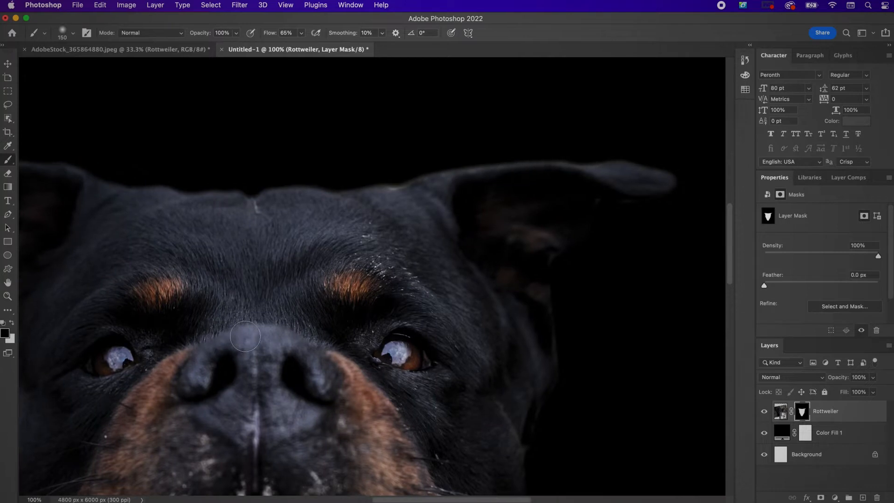
key("super+minus")
key("super+minus")
key("super+minus")
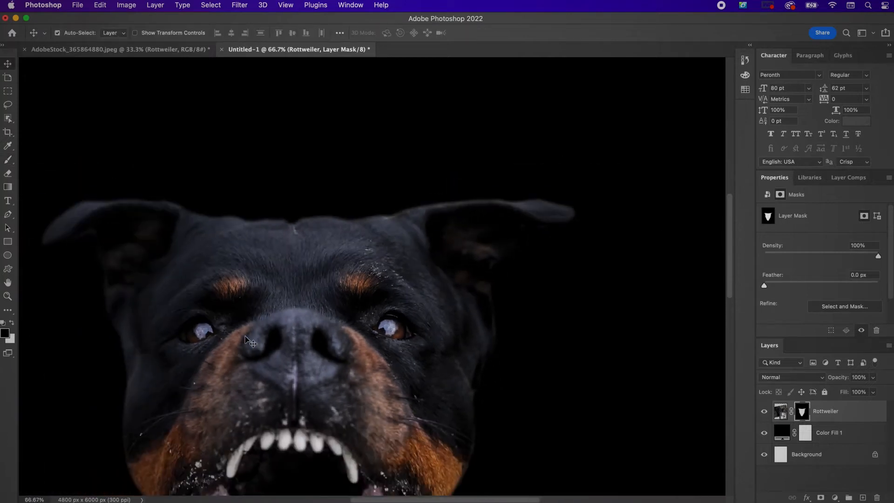
scroll(244, 336, "left", 2)
scroll(245, 336, "down", 4)
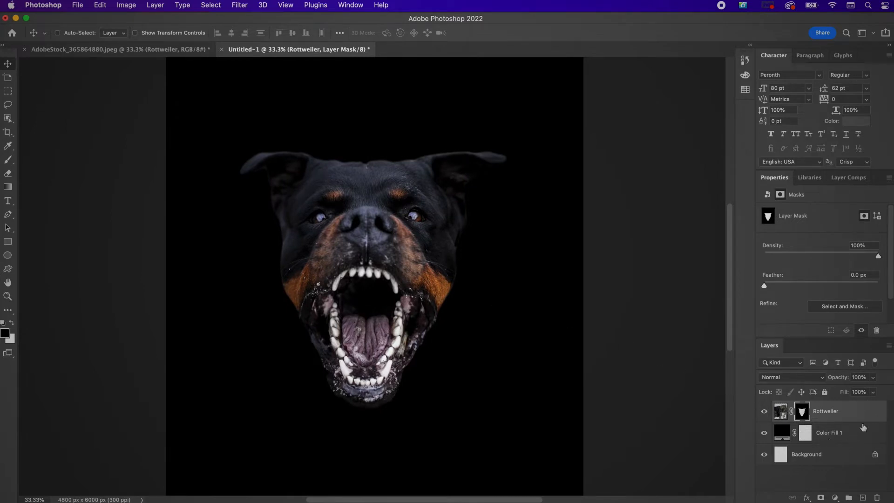
Create an independent copy of the Rottweiler layer using New Smart Object via Copy
left_click(863, 417)
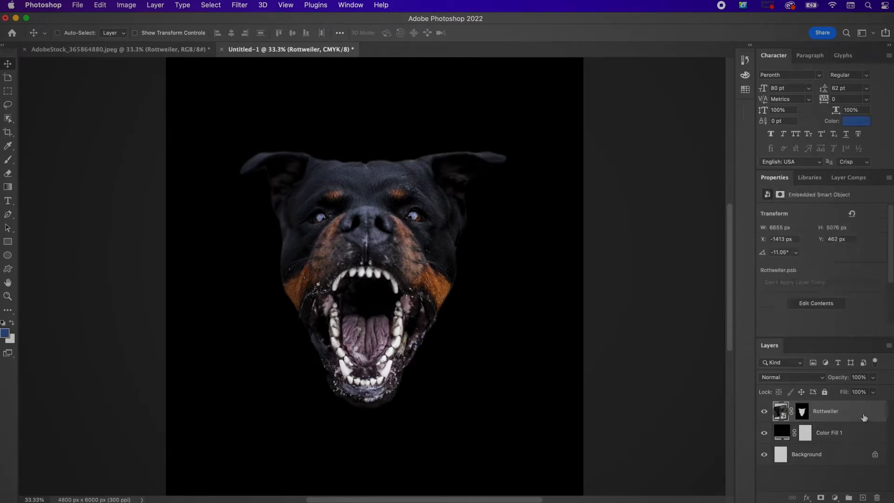
right_click(864, 416)
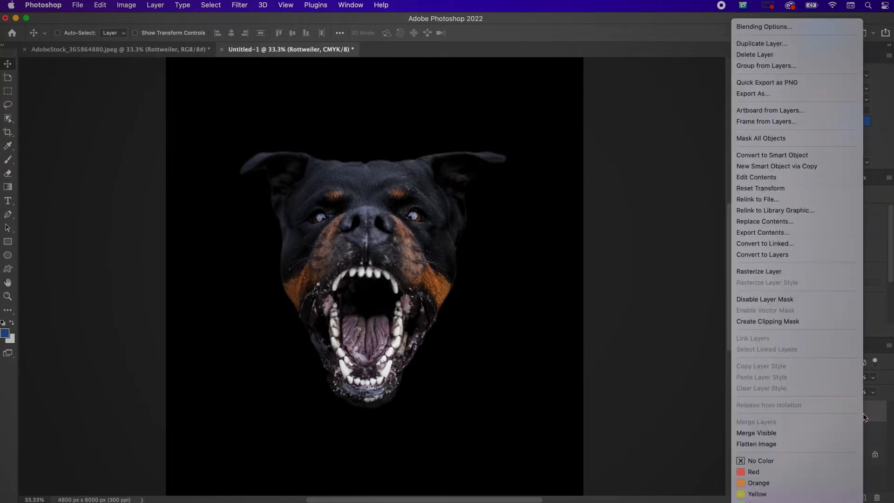
left_click(791, 167)
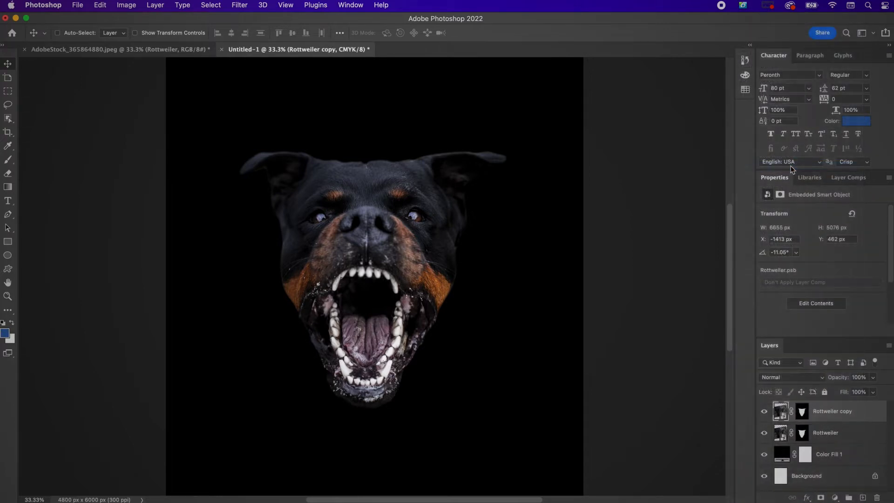
Rename the copied layer Rottweiler - 2 and the original layer Rottweiler - 1
double_click(840, 412)
key("Return")
double_click(833, 434)
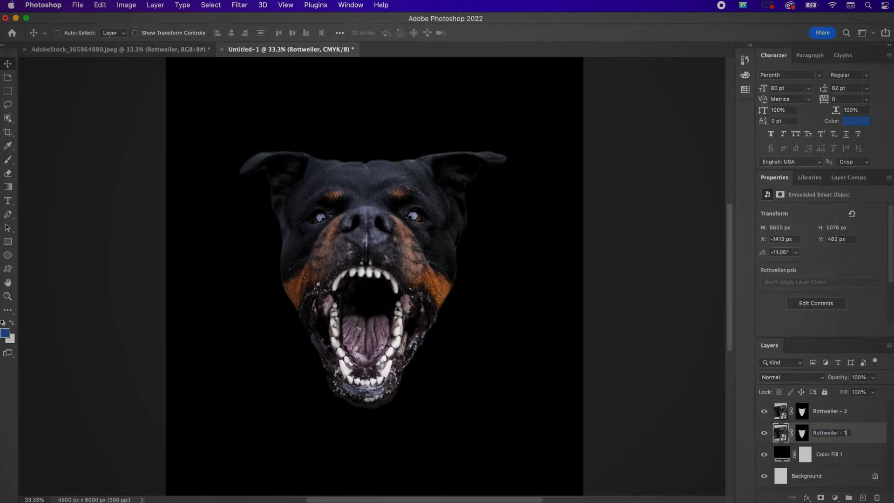
key("Return")
Open the contents of the Rottweiler - 2 smart object and set the foreground colour to white and background to black
left_click(781, 413)
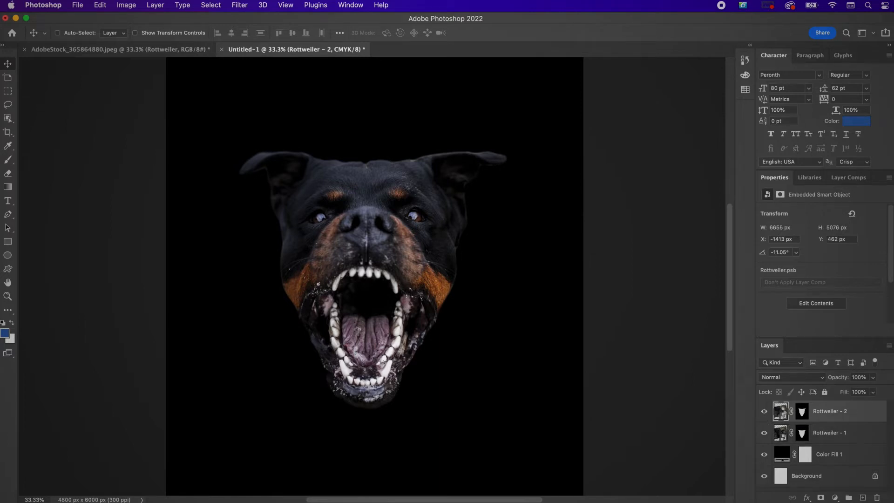
double_click(781, 413)
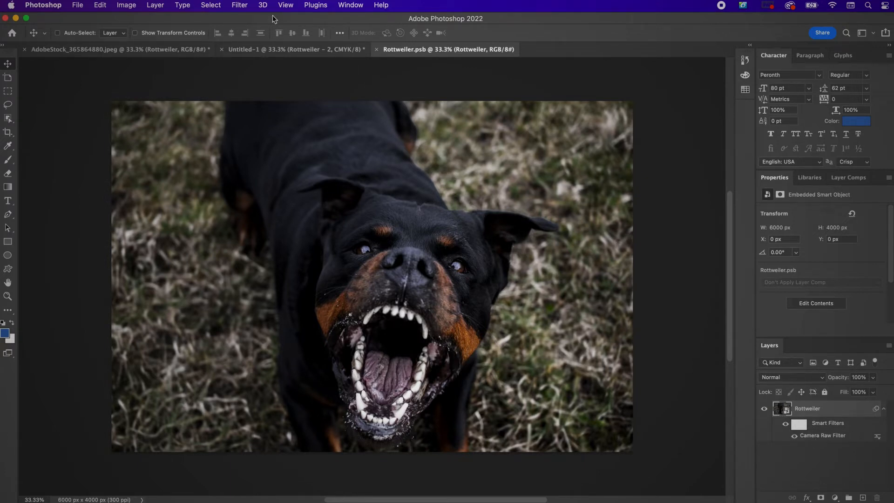
left_click(3, 322)
left_click(12, 323)
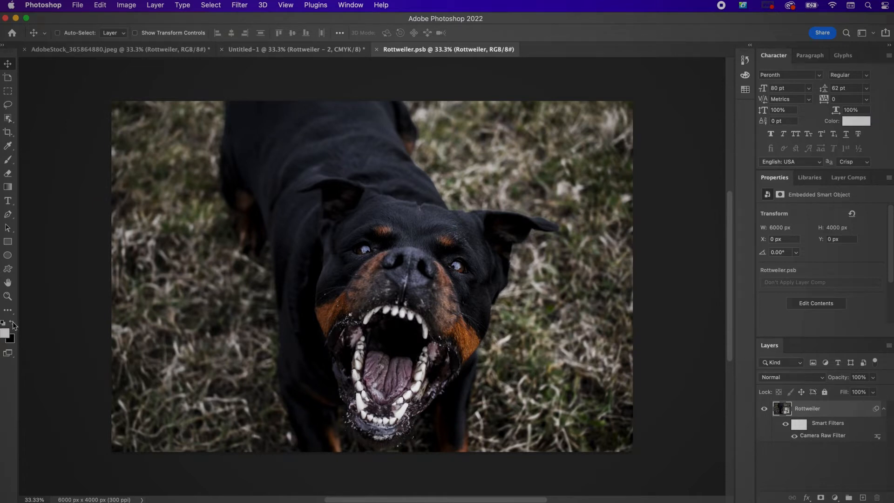
Open the Filter Gallery for the Rottweiler layer and shrink its window so all the controls fit on screen
left_click(239, 4)
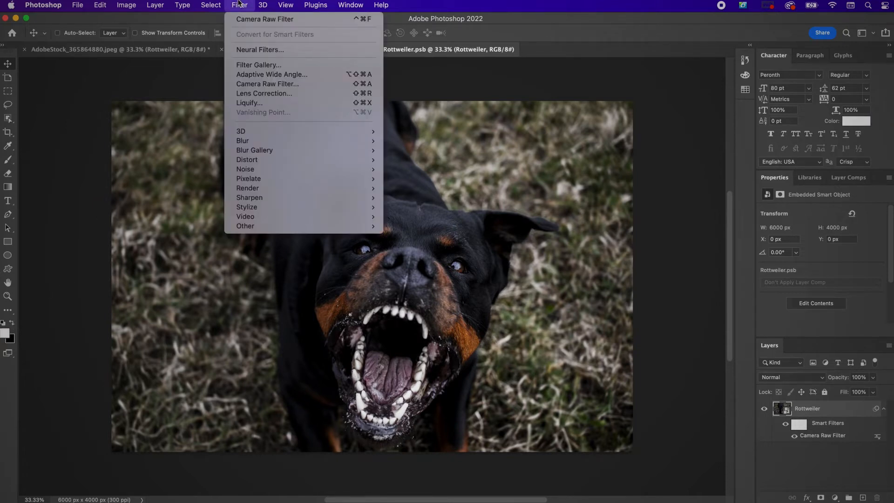
left_click(286, 62)
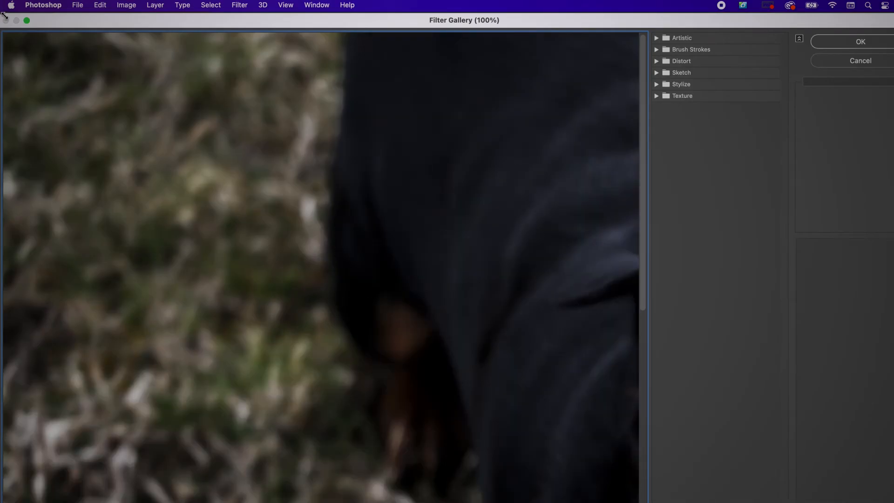
left_click_drag(3, 15, 221, 209)
left_click_drag(297, 211, 131, 46)
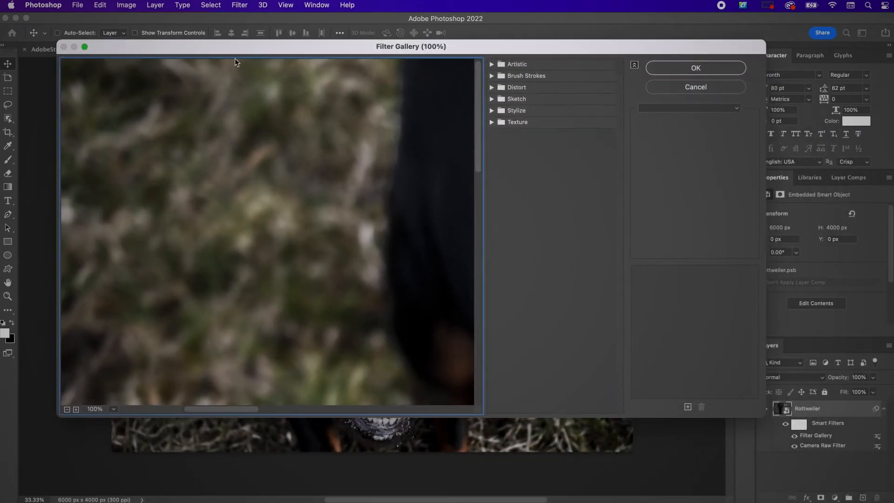
Apply the Sketch Halftone Pattern filter to the Rottweiler layer with size 2, contrast 15 and pattern type Dot
left_click(492, 100)
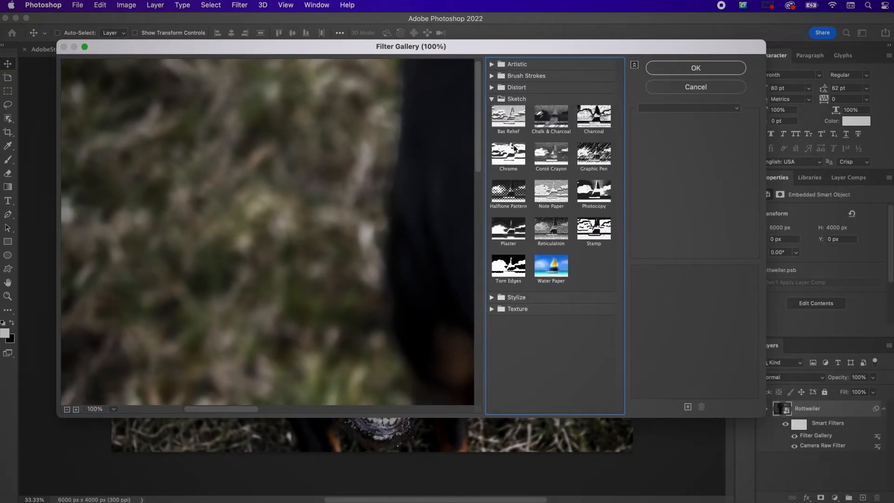
left_click(509, 191)
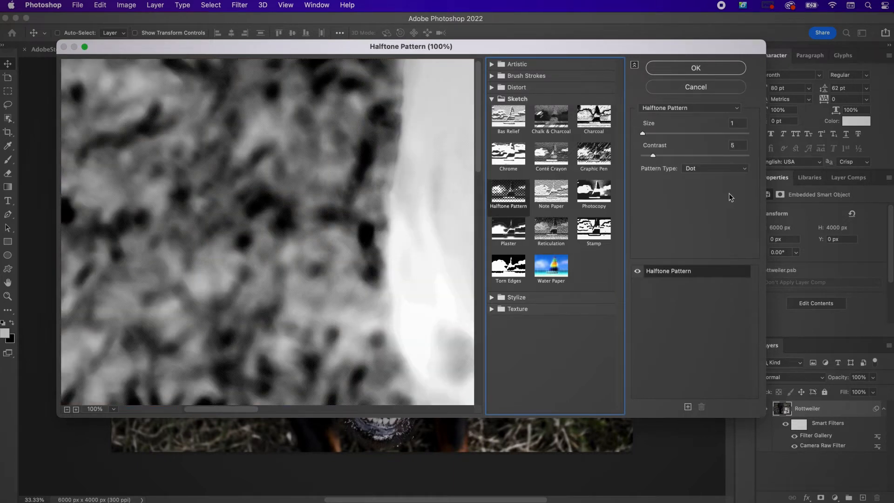
left_click(734, 121)
type("2")
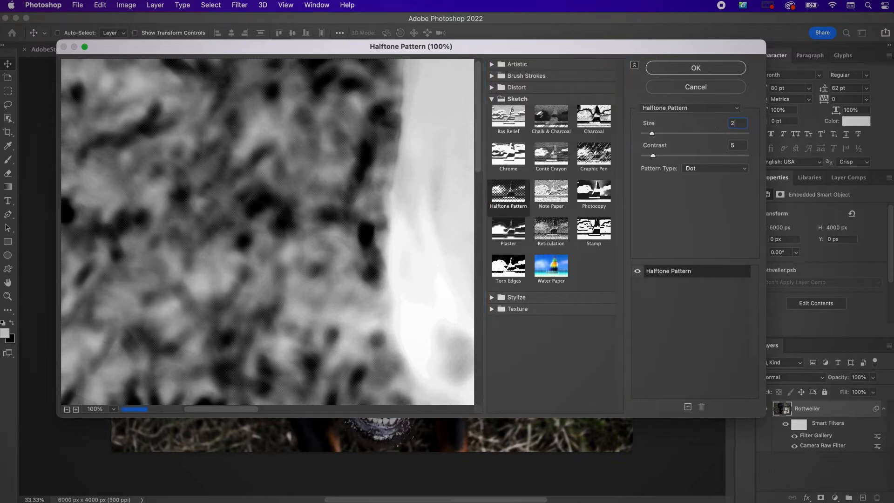
key("Tab")
type("15")
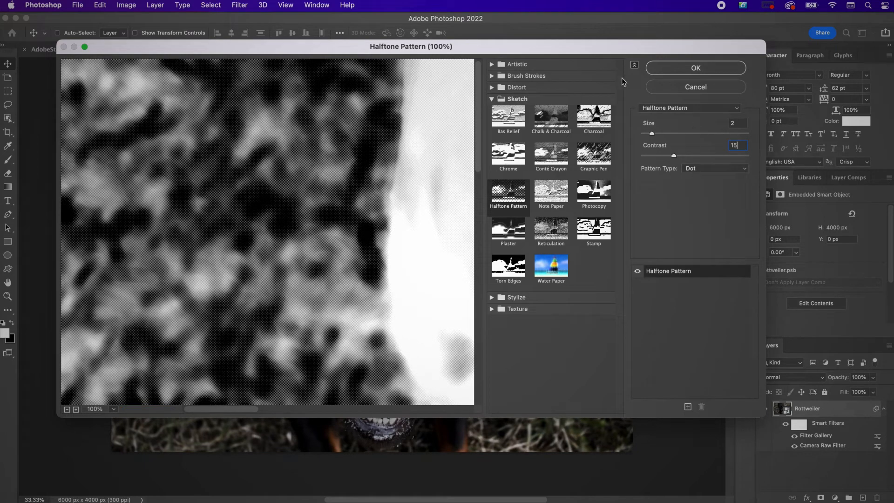
left_click(694, 68)
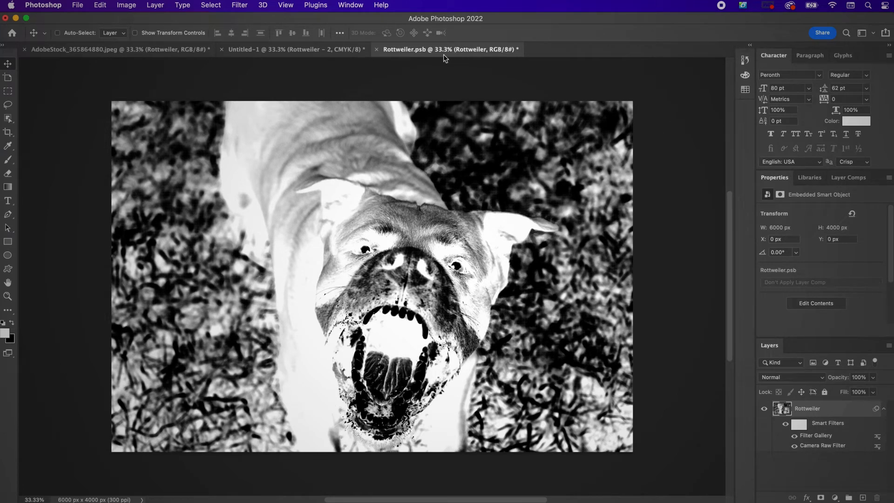
Save and close the Rottweiler.psb contents, and convert the masked Rottweiler - 2 layer to a smart object
left_click(376, 49)
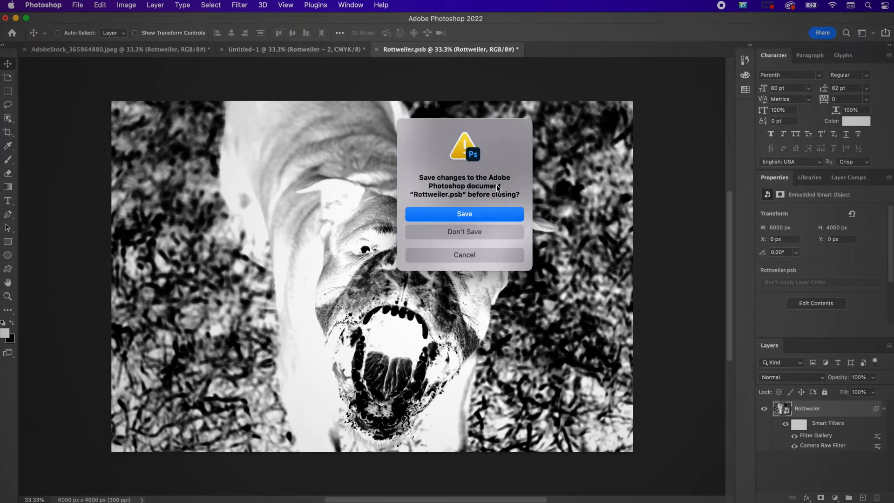
left_click(486, 215)
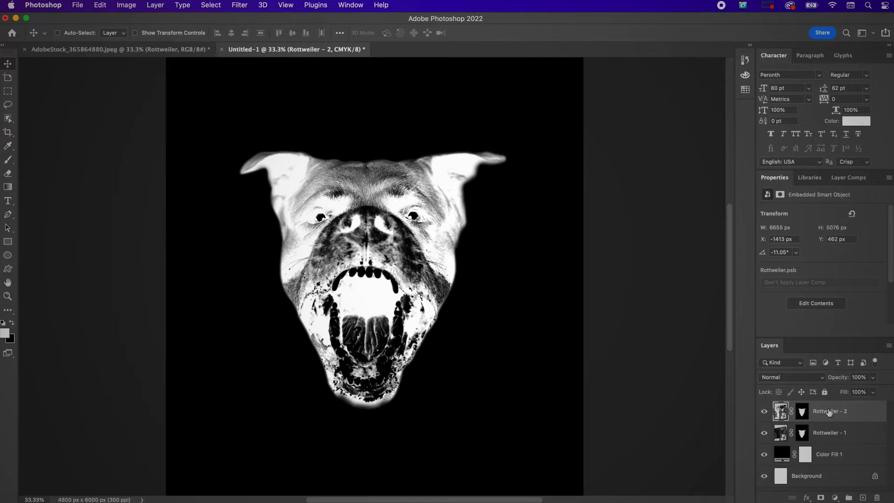
right_click(828, 412)
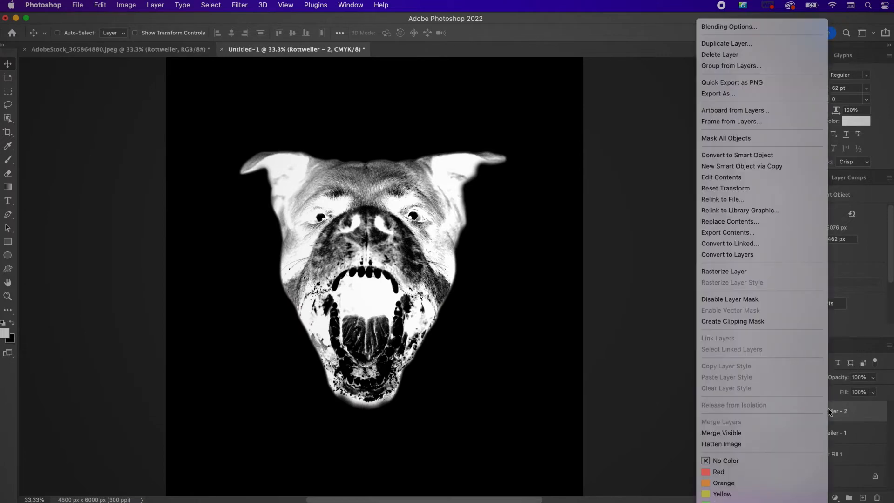
left_click(734, 155)
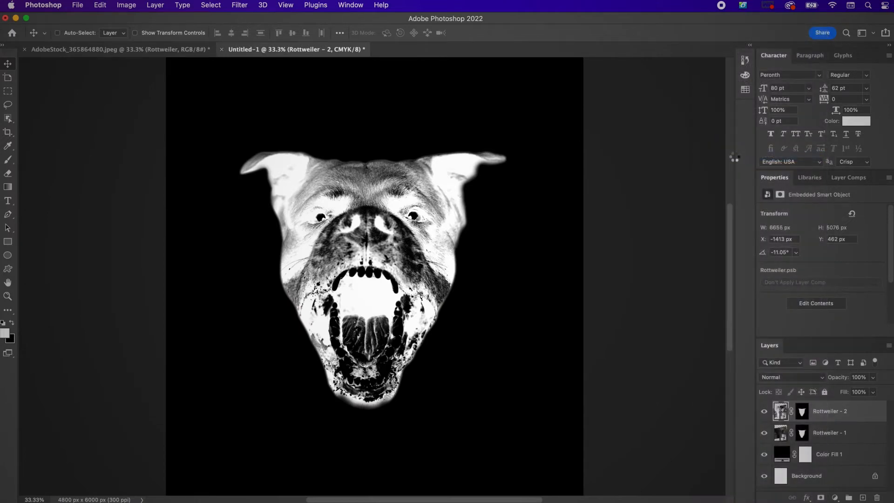
Apply a Motion Blur to the Rottweiler - 2 layer with an angle of 0° and a distance of 150 pixels
left_click(241, 5)
mouse_move(302, 141)
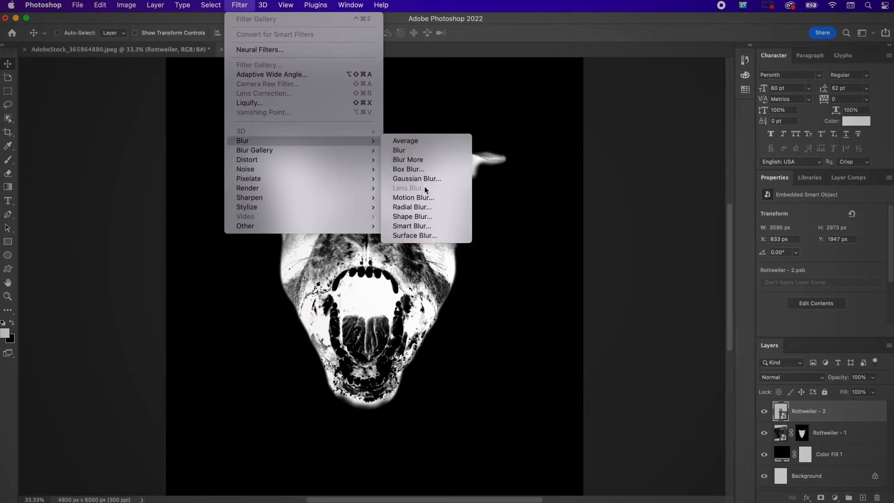
left_click(425, 197)
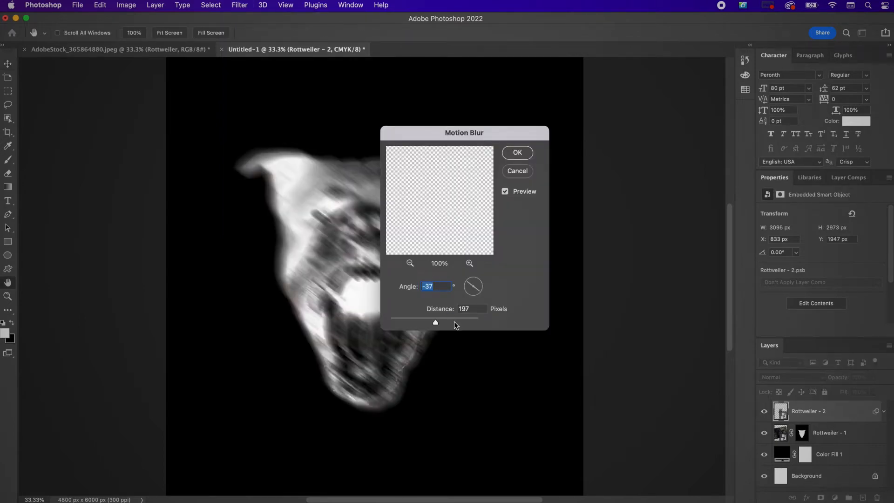
double_click(473, 308)
type("150")
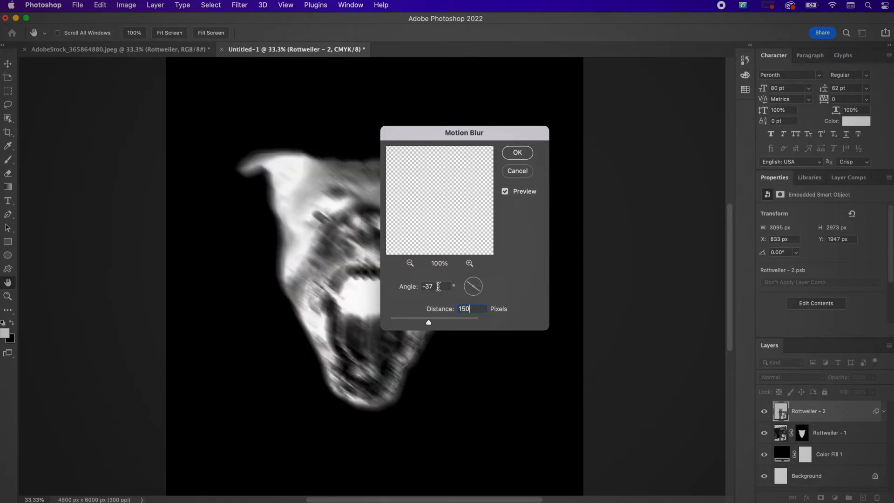
left_click_drag(438, 286, 388, 290)
type("0")
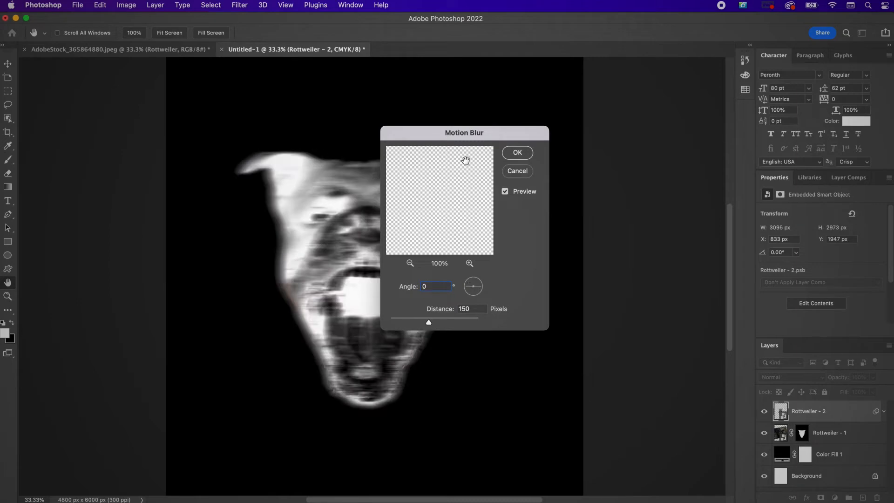
left_click(512, 158)
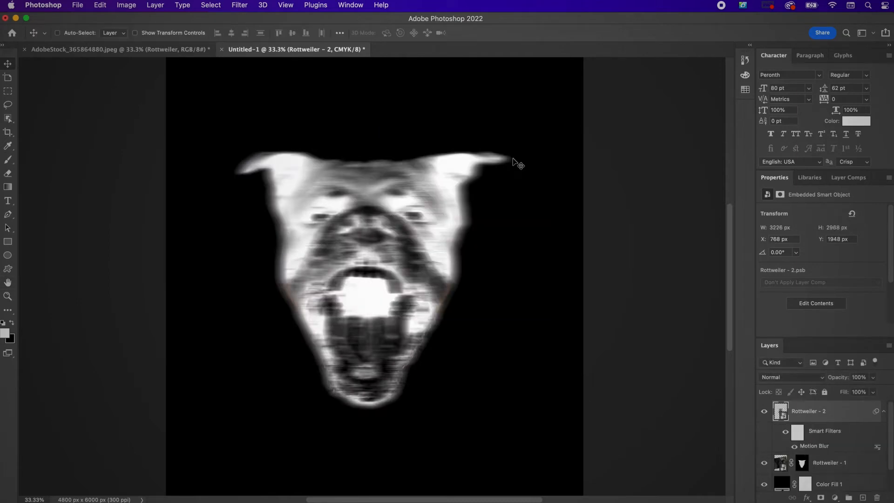
Add a Color Overlay effect to the Rottweiler - 2 layer and set its blend mode to Color Burn
double_click(843, 410)
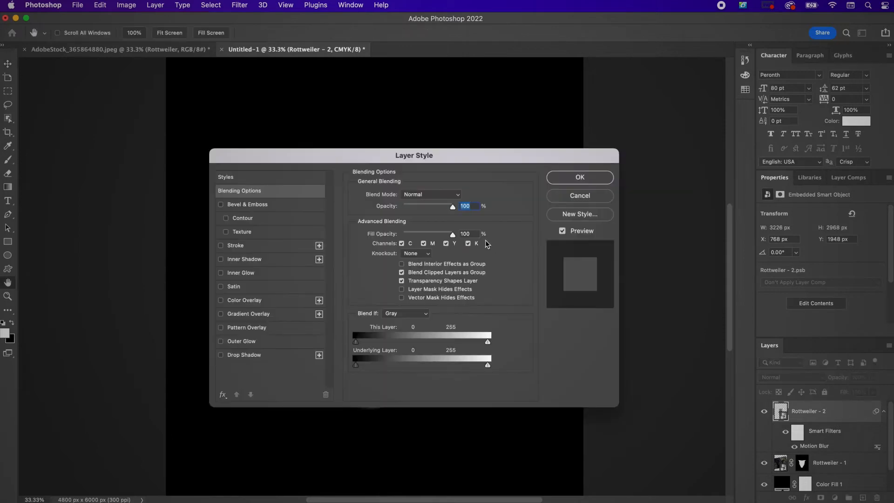
left_click(274, 300)
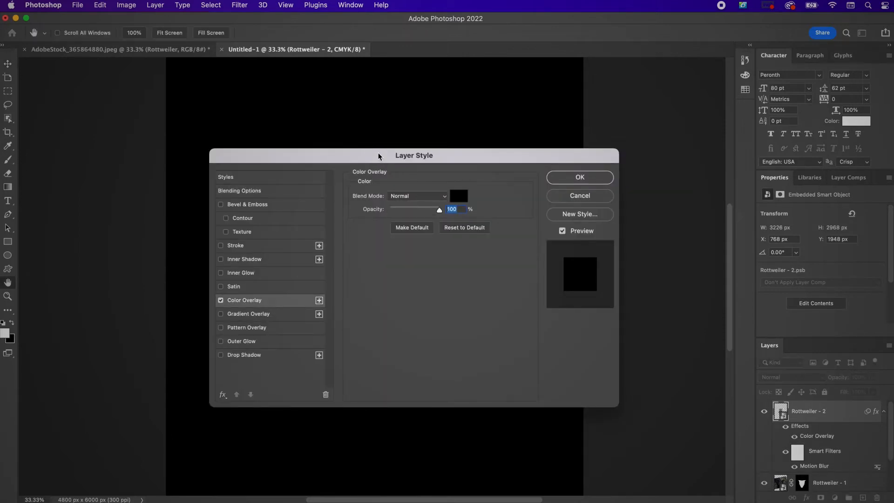
left_click_drag(380, 158, 524, 216)
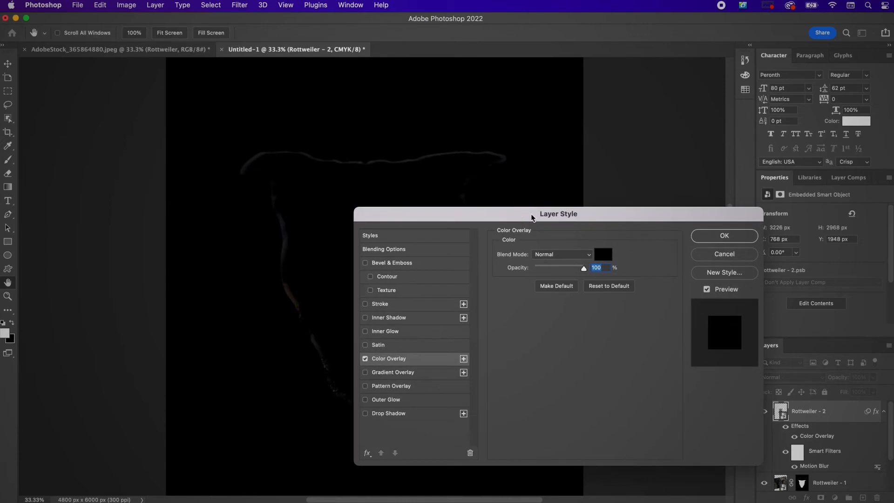
left_click(581, 258)
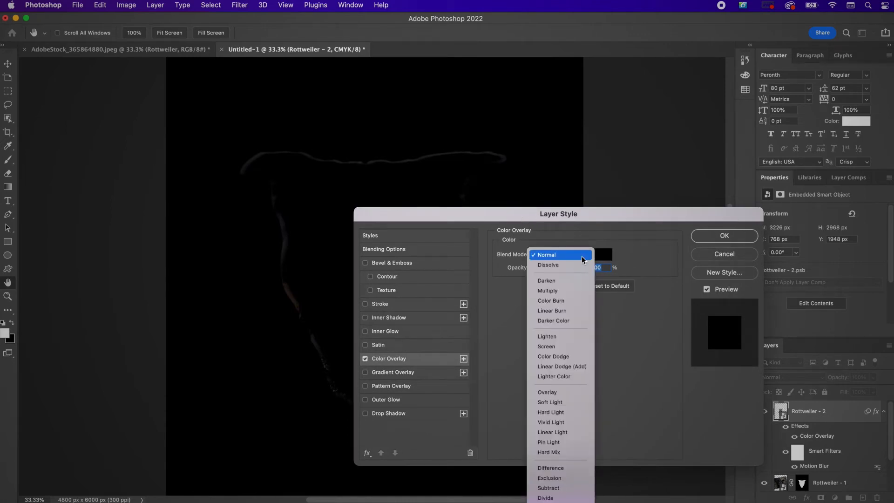
left_click(564, 301)
Set the overlay colour to e0b87f and apply the layer style
left_click(605, 255)
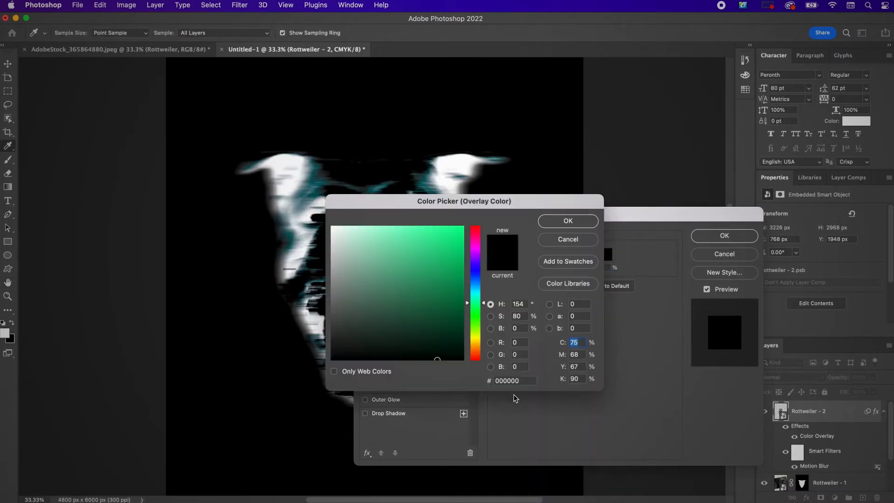
left_click_drag(523, 380, 481, 379)
type("e0")
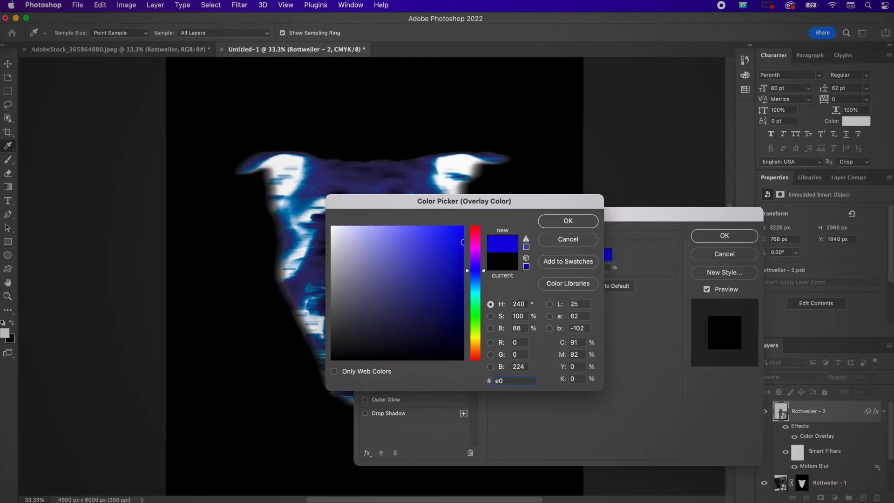
type("b8")
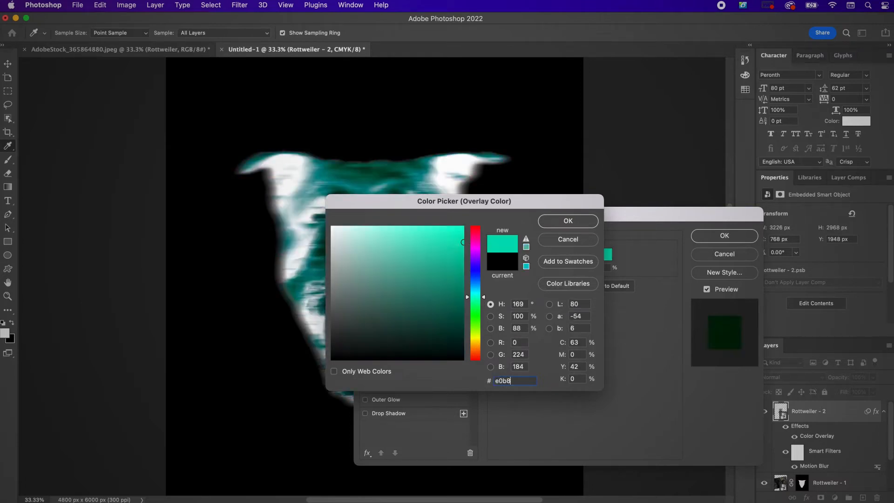
type("7")
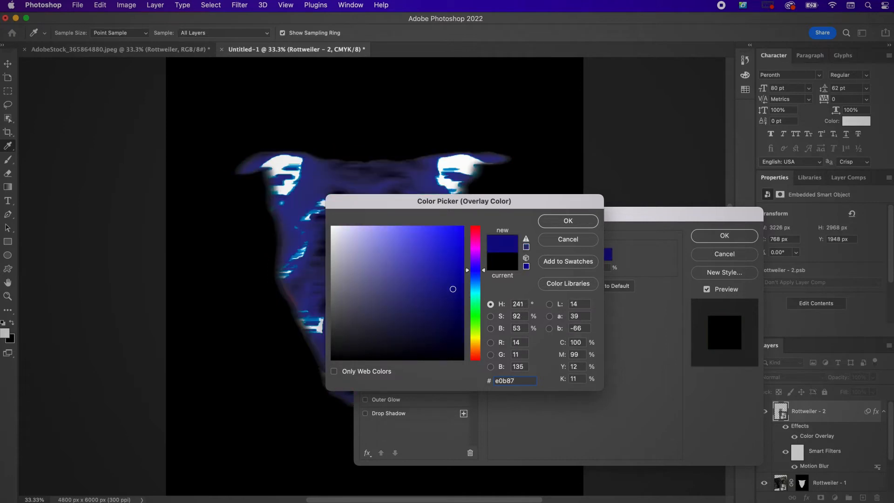
type("a")
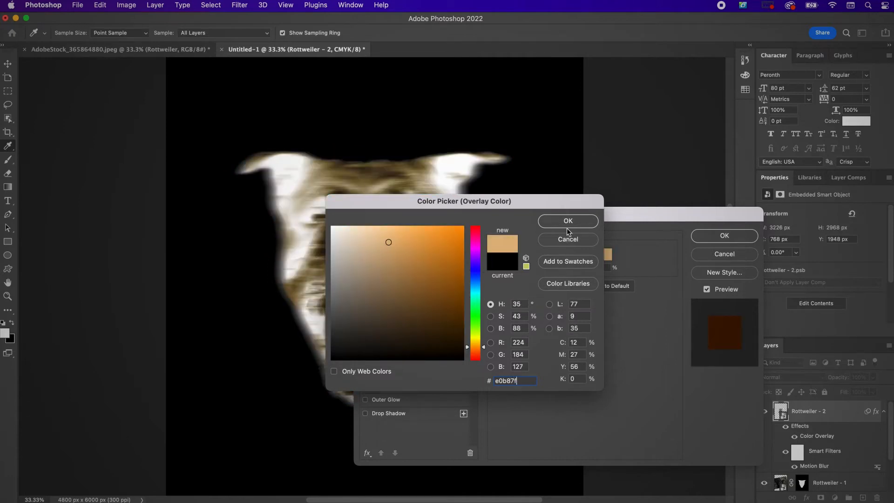
left_click(567, 221)
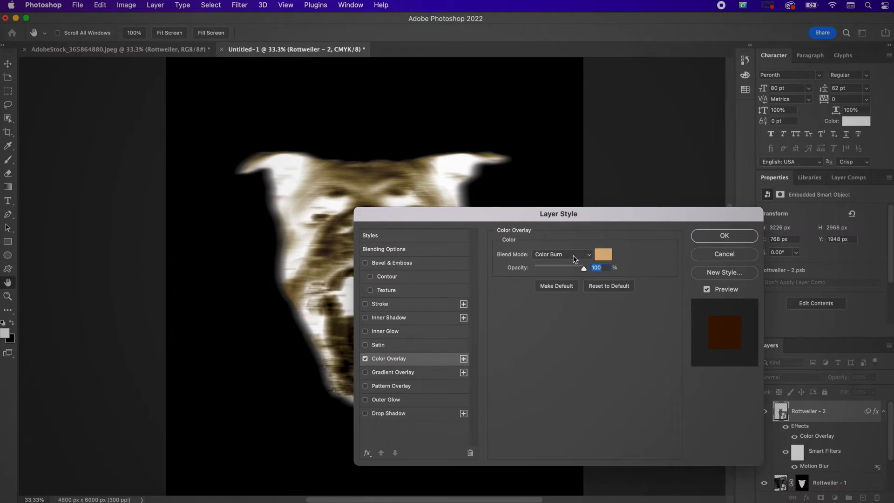
left_click(706, 238)
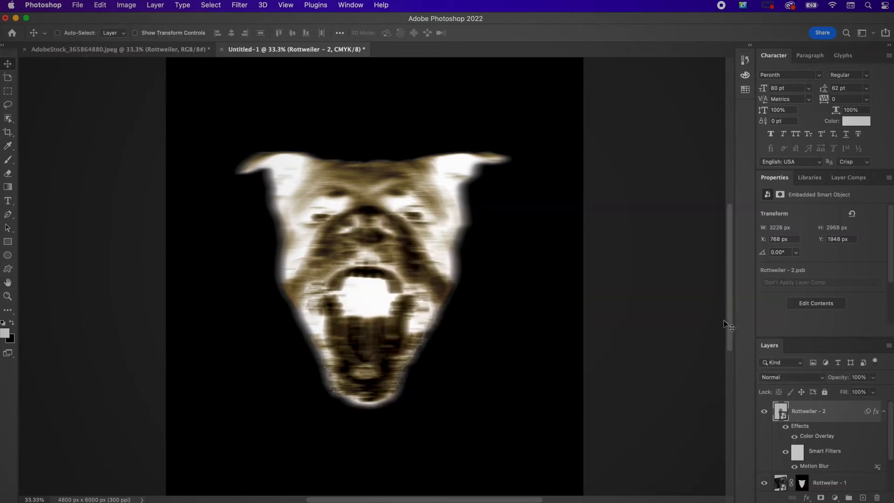
Set the Rottweiler - 2 layer's blend mode to Divide and its opacity to 70%
left_click(775, 381)
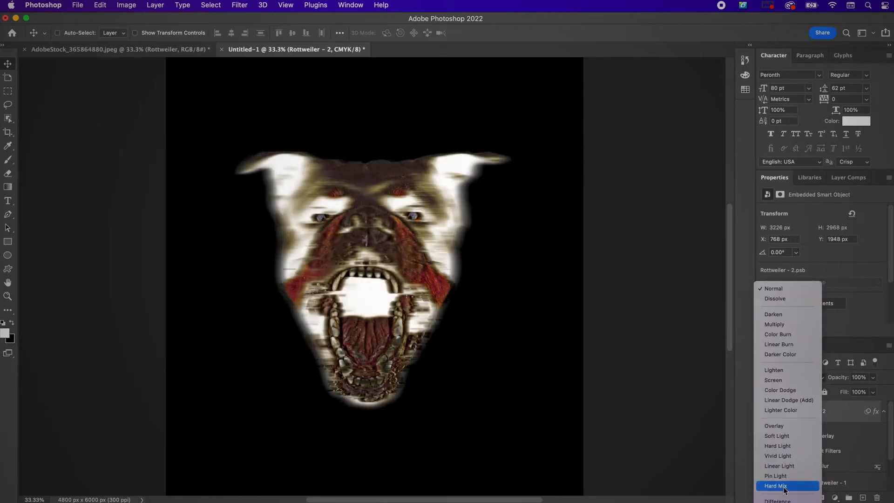
left_click(773, 502)
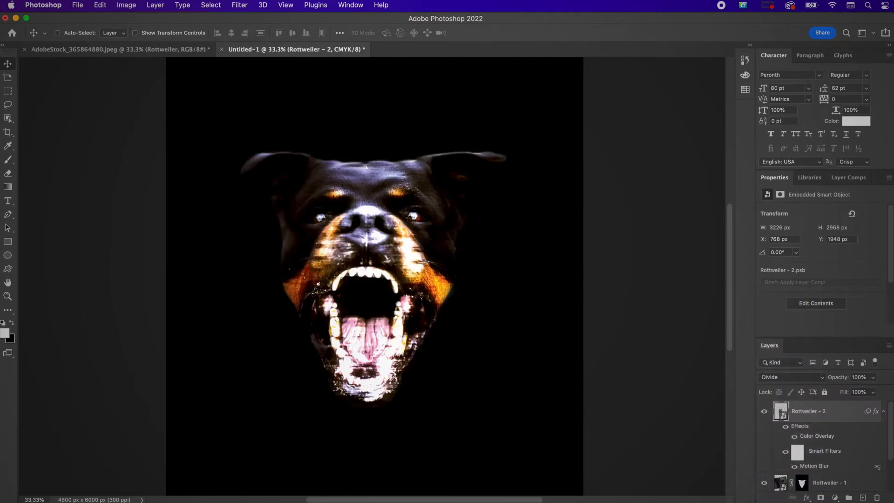
double_click(856, 377)
type("70")
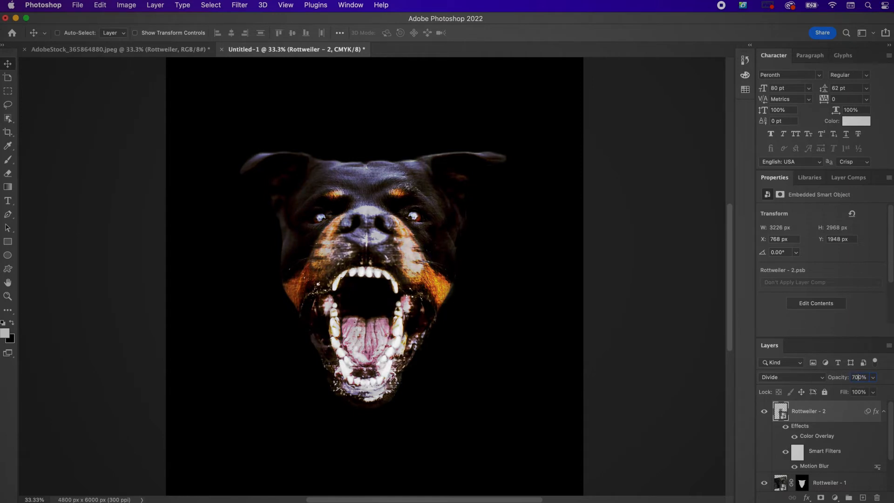
key("Return")
left_click(464, 223)
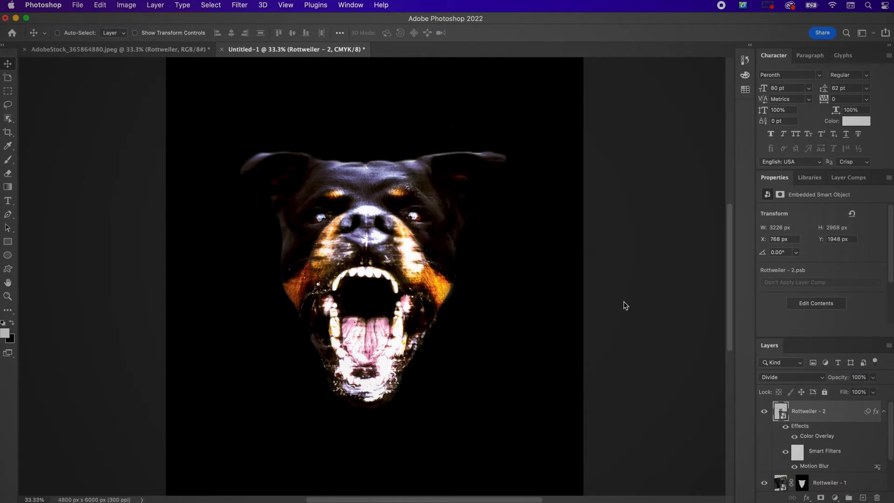
left_click_drag(863, 376, 827, 371)
type("70")
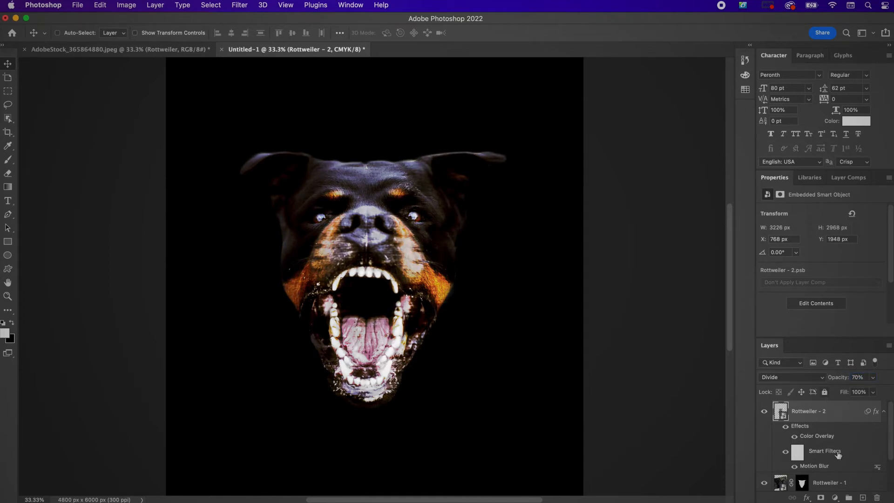
Duplicate the Rottweiler - 1 layer and move the copy above Rottweiler - 2 in the layer stack
left_click(835, 481)
key("super+j")
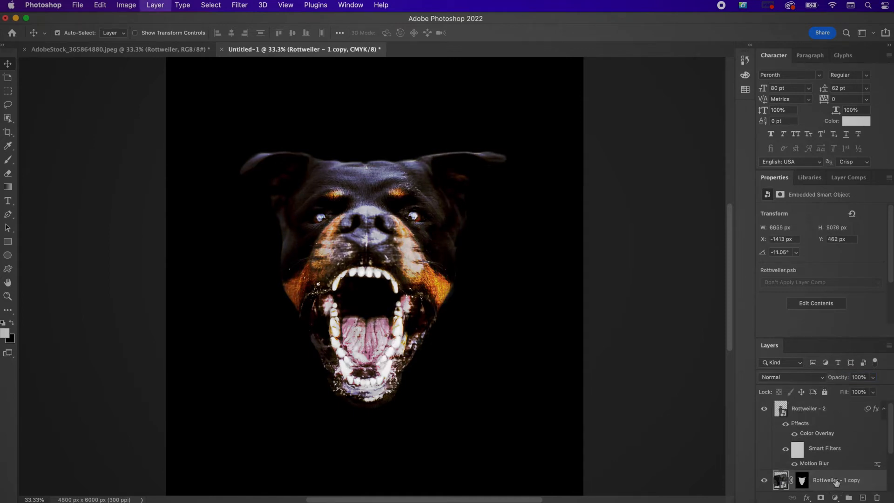
left_click_drag(836, 481, 833, 411)
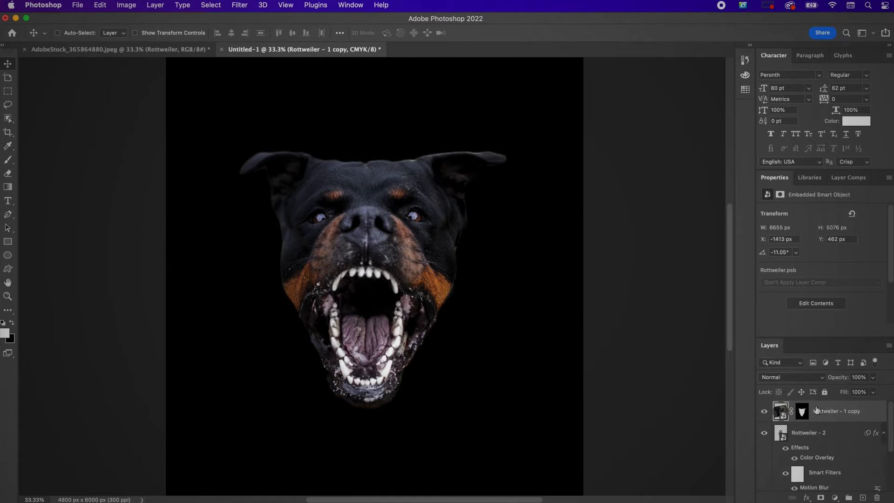
Set the copied Rottweiler - 1 layer's blend mode to Vivid Light and its opacity to 50%
left_click(798, 377)
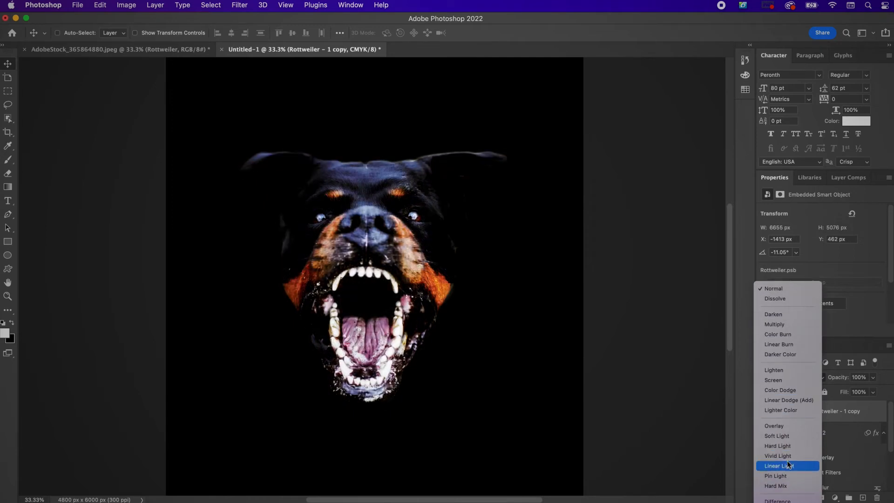
left_click(790, 456)
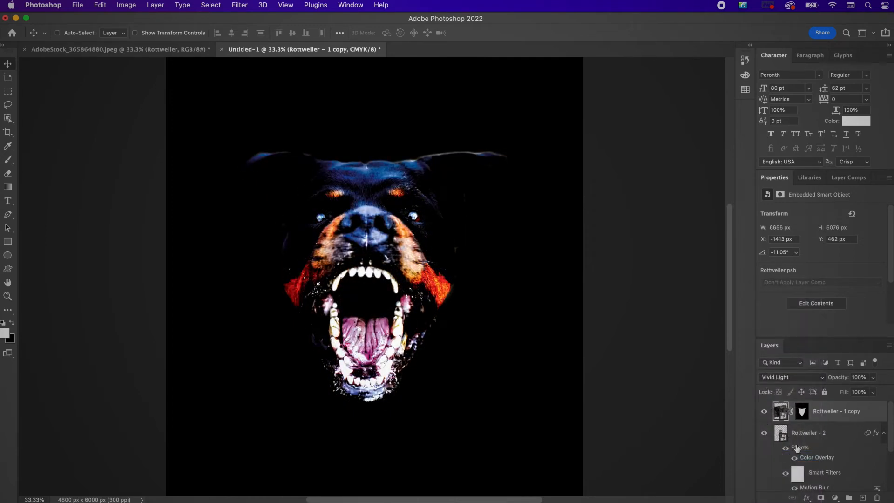
left_click(873, 378)
left_click_drag(874, 391, 849, 390)
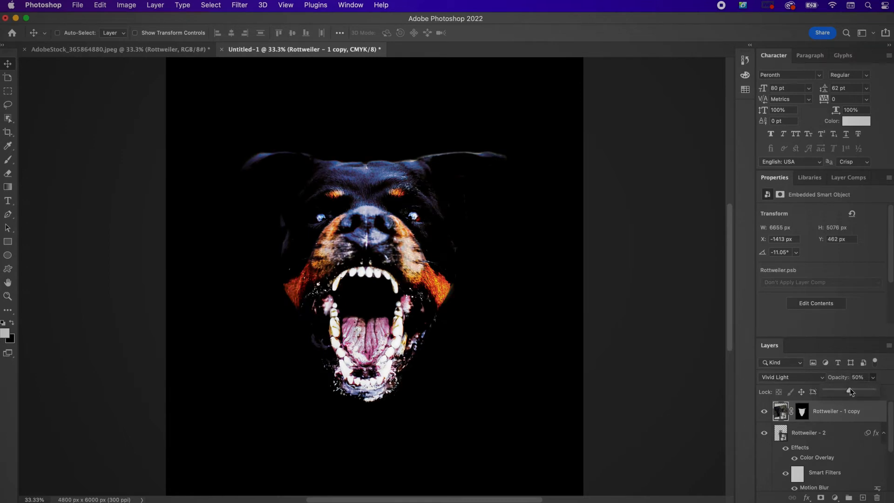
Clip the Rottweiler - 1 copy layer to the Rottweiler - 2 layer with a clipping mask
left_click(886, 378)
right_click(844, 411)
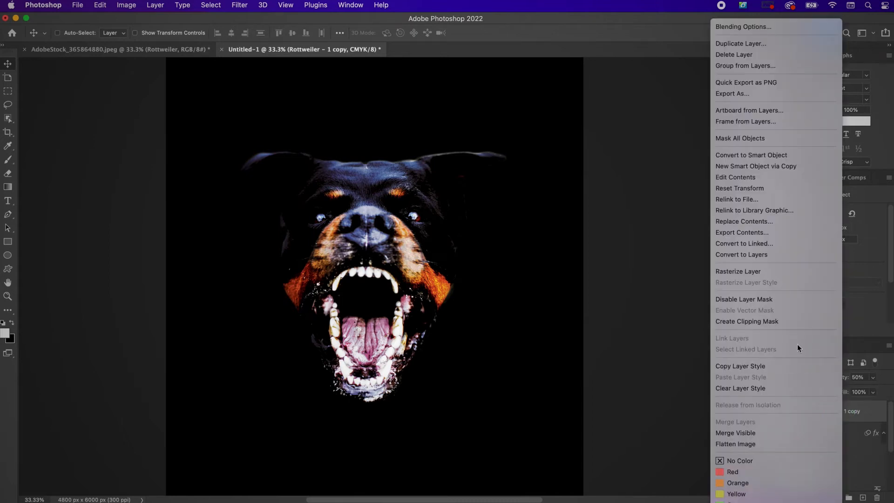
left_click(786, 323)
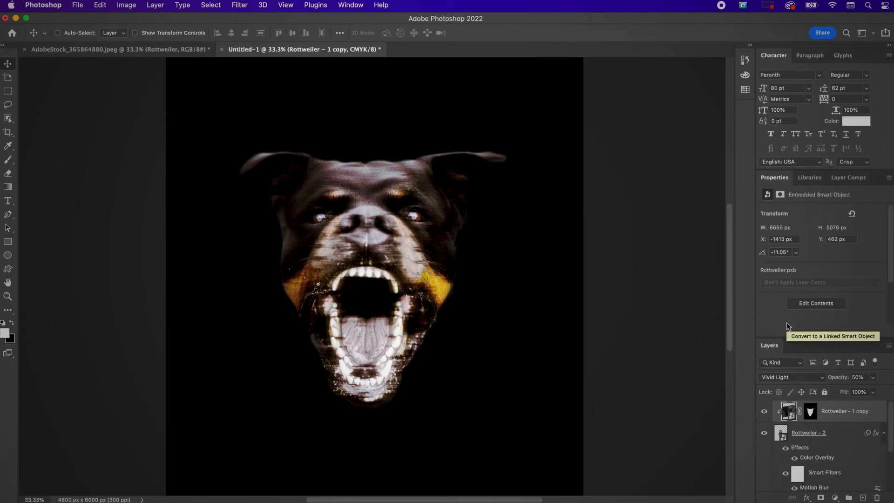
Rotate the Rottweiler - 1 copy and Rottweiler - 2 layers together by -21° and shift them over the left side of the dog's head
left_click(838, 435, "shift")
key("super+t")
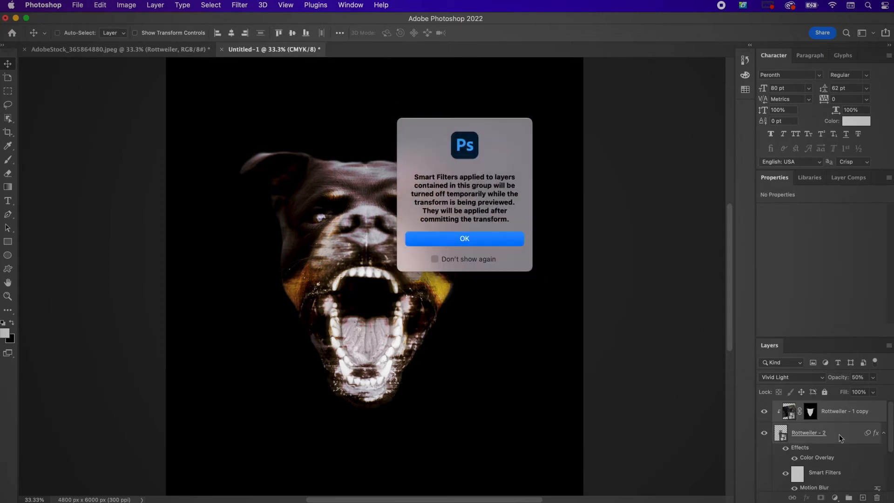
left_click(504, 239)
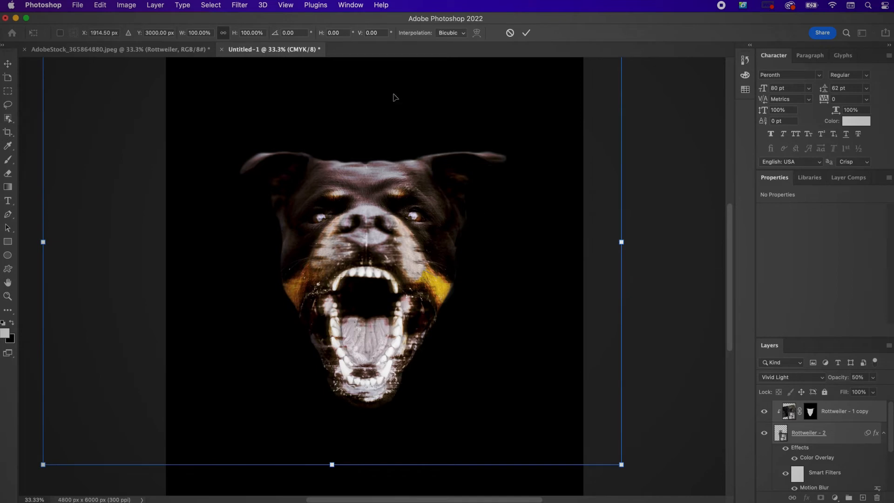
left_click(295, 33)
type("-22")
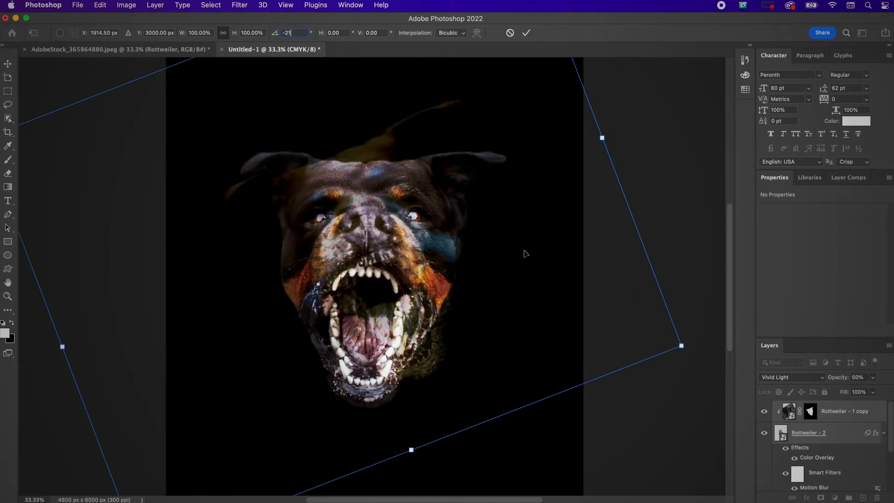
left_click_drag(512, 253, 457, 272)
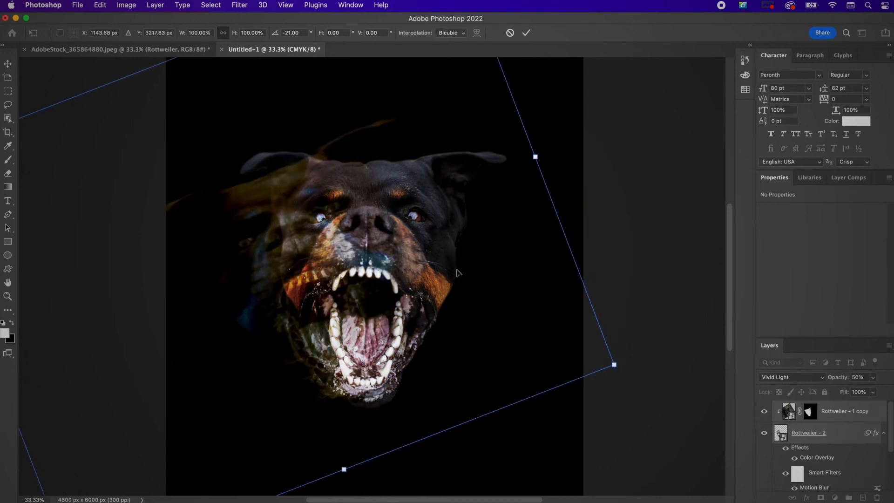
left_click(526, 32)
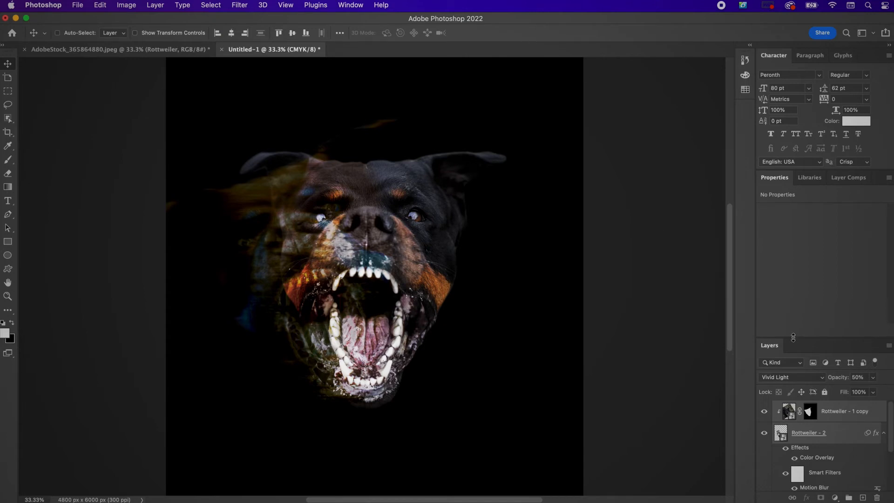
Enlarge the layer list area and duplicate the Rottweiler - 1 copy and Rottweiler - 2 layers together
left_click_drag(792, 337, 796, 301)
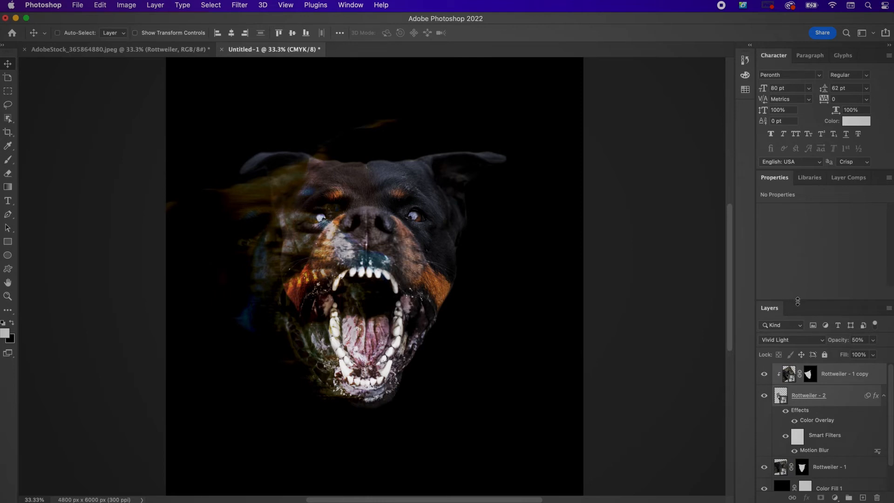
left_click(839, 402)
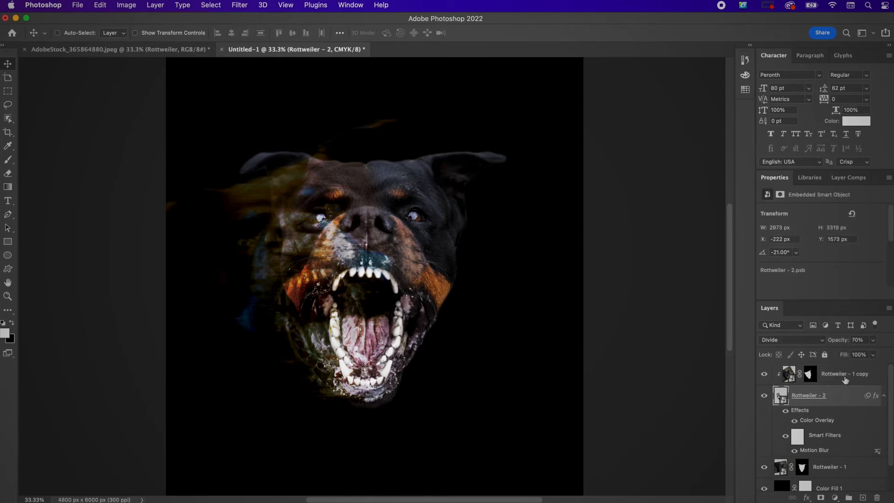
left_click(844, 380)
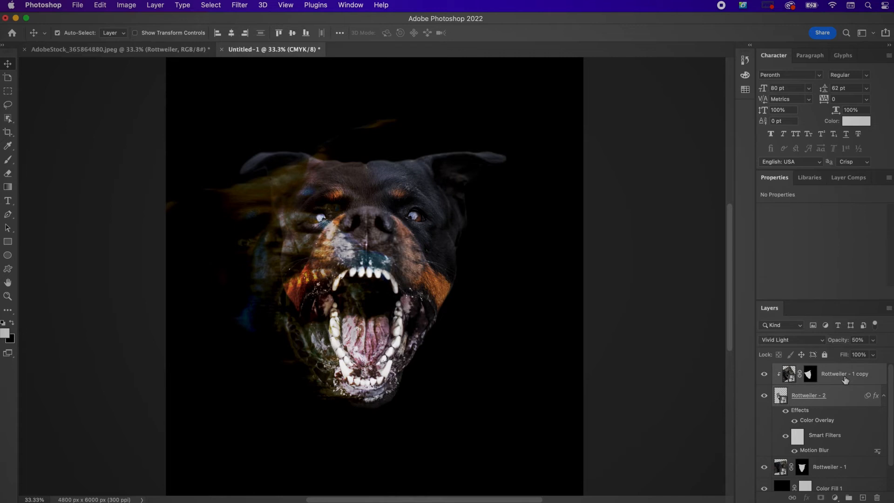
key("super+j")
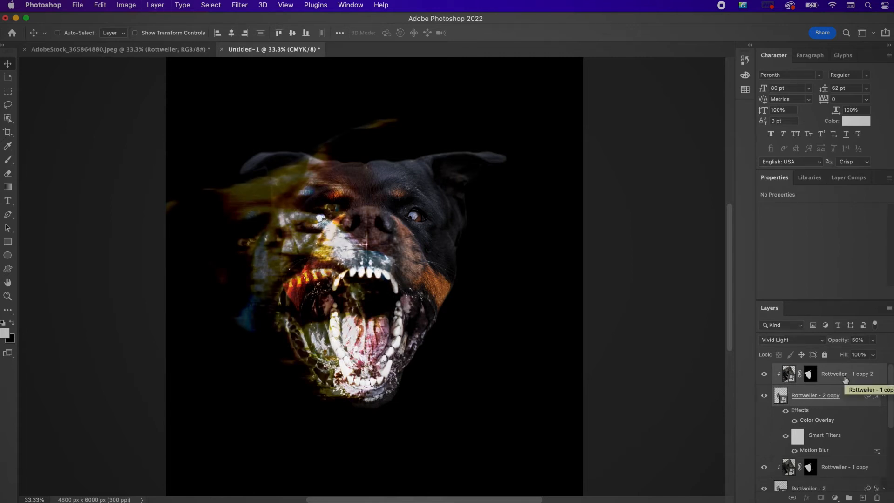
Rotate the two duplicated layers by about 39.5° and move them to mirror the effect on the right side of the head
key("super")
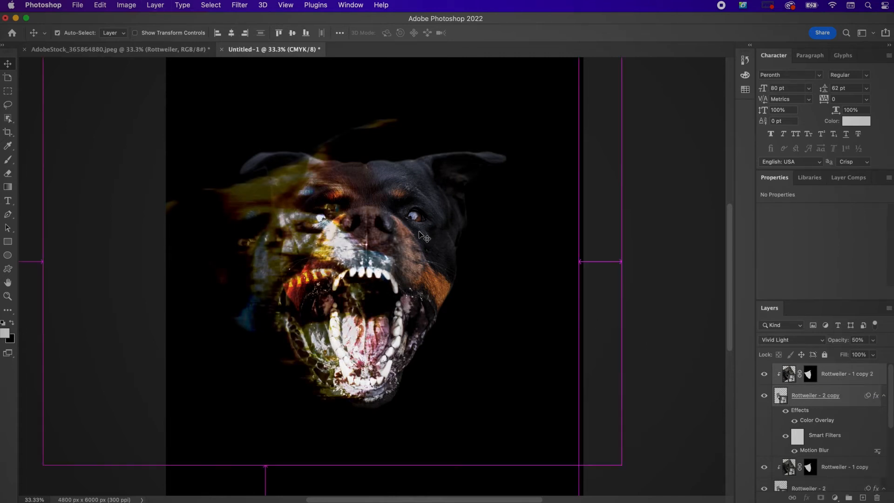
key("super+t")
left_click(443, 240)
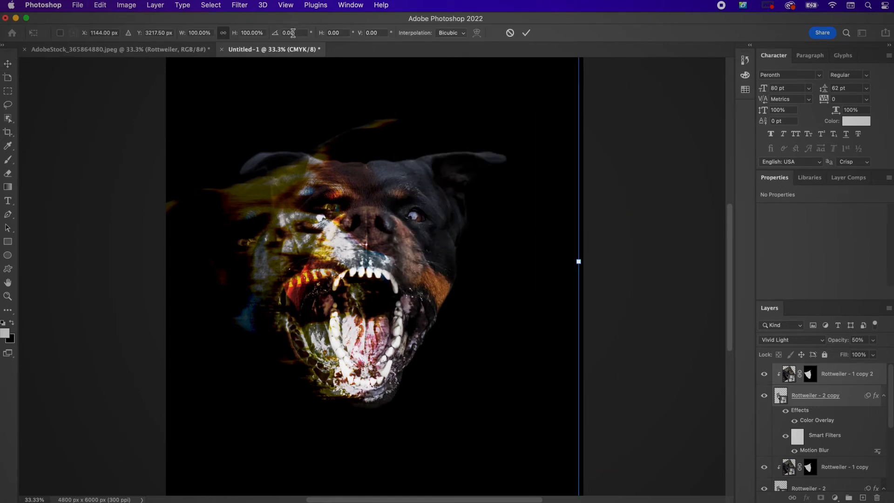
left_click_drag(636, 174, 619, 406)
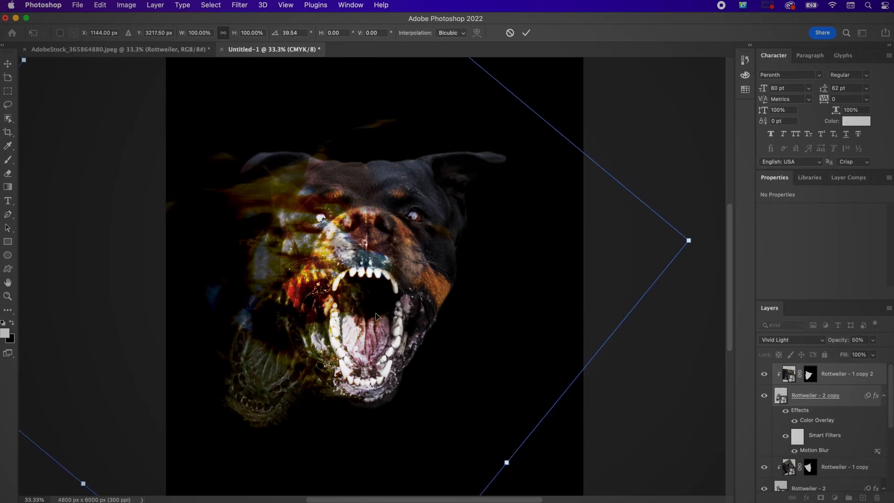
left_click_drag(282, 298, 414, 279)
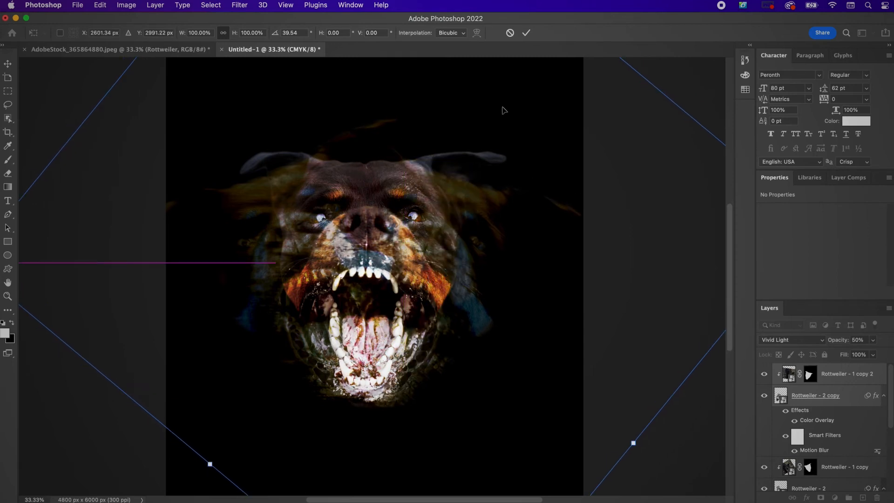
left_click(526, 33)
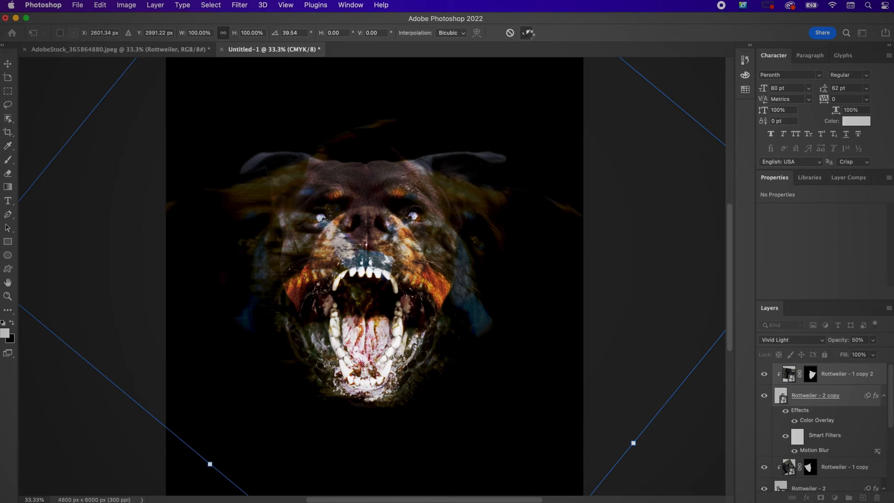
Set the fill of both the Rottweiler - 2 copy and Rottweiler - 2 layers to 50%
left_click(848, 398)
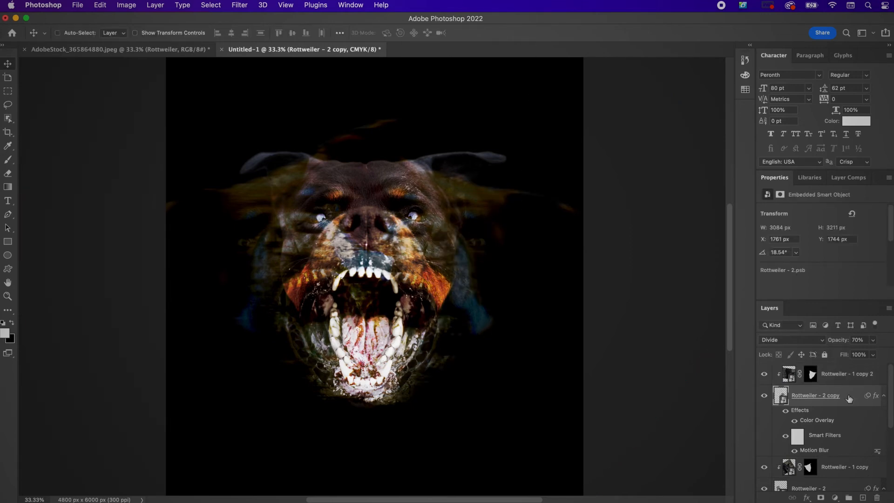
left_click(859, 353)
type("50")
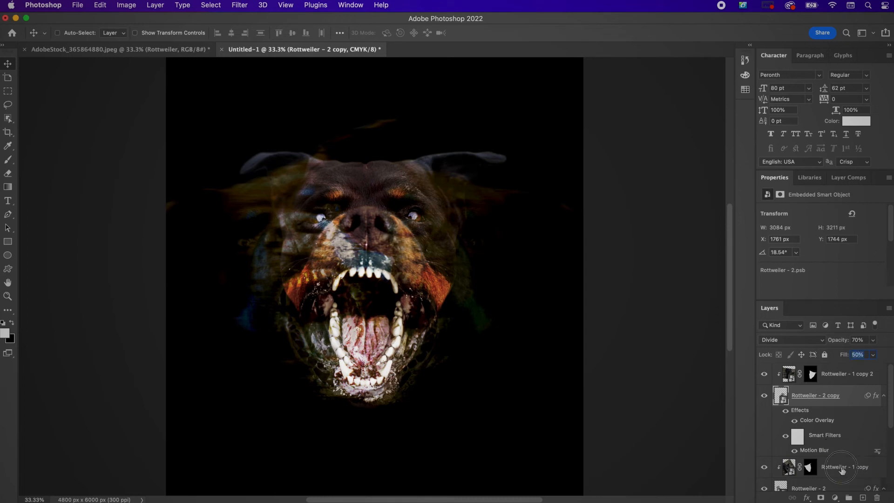
left_click(833, 466)
scroll(833, 467, "down", 4)
left_click(838, 404)
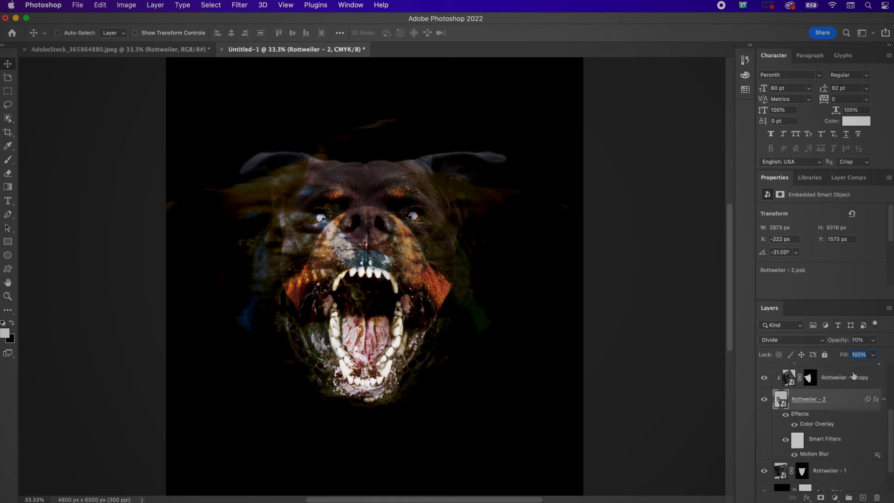
type("50")
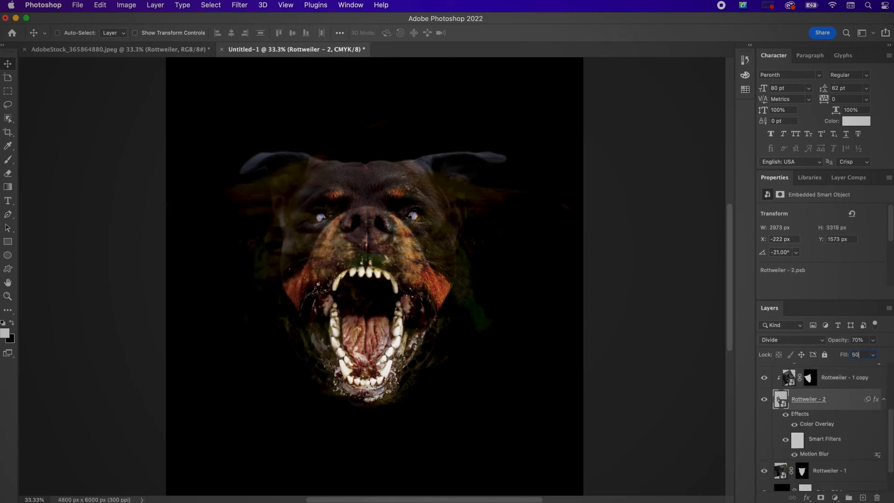
key("Return")
Add a Hue/Saturation adjustment layer above Rottweiler - 1 copy 2 and set its saturation to 19
scroll(849, 404, "up", 4)
left_click(841, 377)
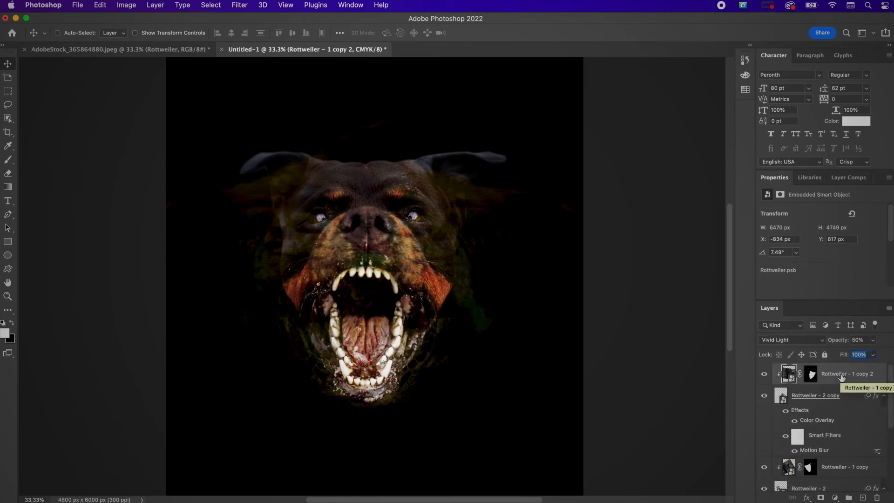
left_click(834, 497)
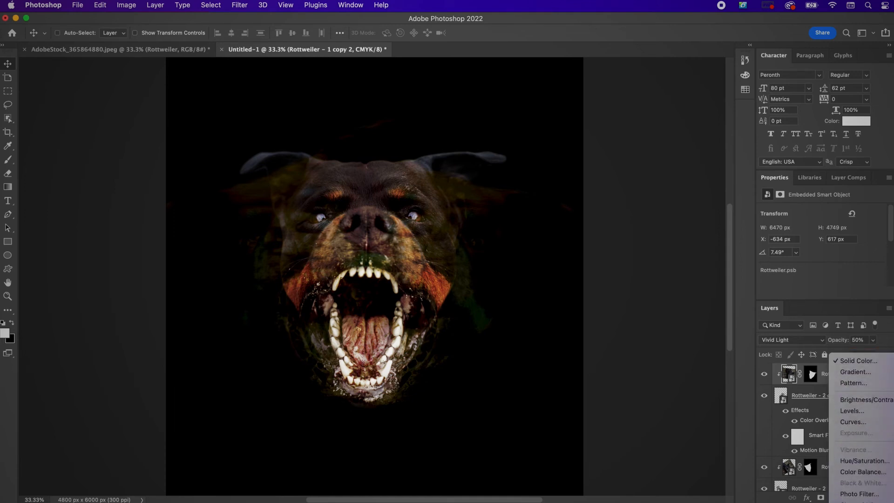
left_click(848, 462)
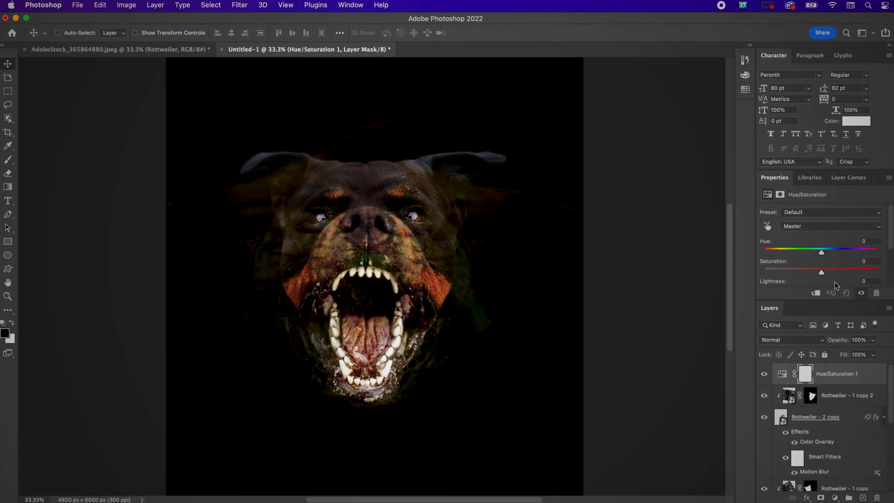
left_click(867, 261)
type("19")
Group all layers from Hue/Saturation 1 down to Rottweiler - 1, name the group Design and expand it
scroll(830, 413, "down", 5)
left_click(833, 440, "shift")
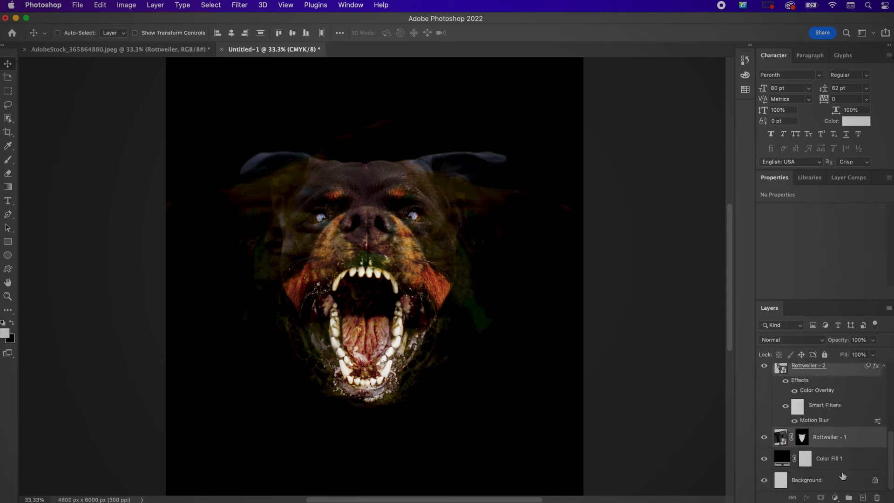
left_click(848, 497)
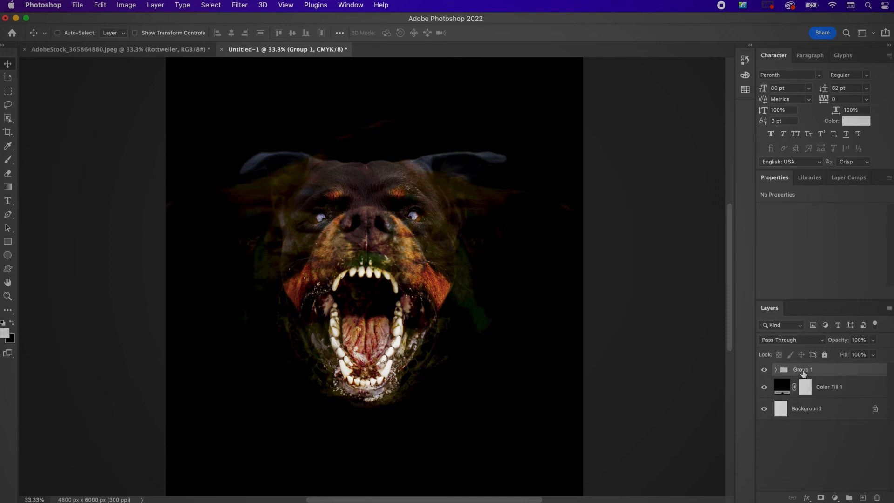
double_click(802, 370)
type("De")
key("Return")
left_click(775, 369)
Open the blue grunge texture JPEG from the Assets folder
key("m")
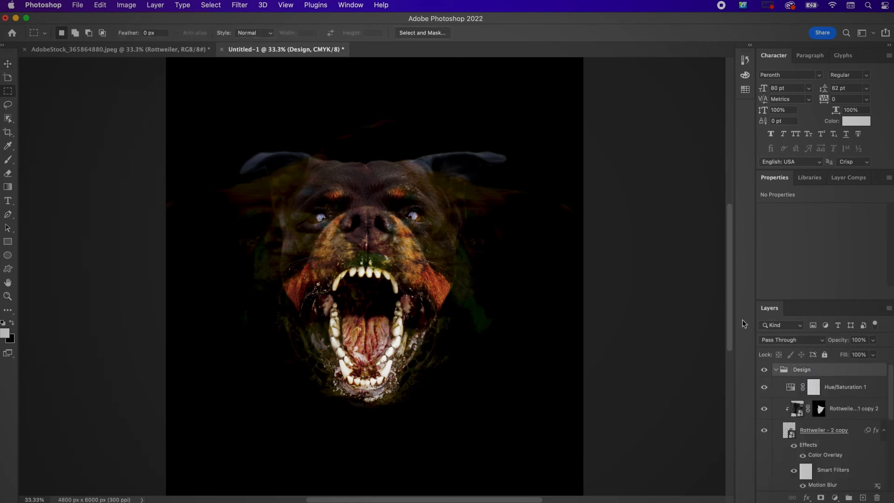
left_click(85, 7)
left_click(88, 29)
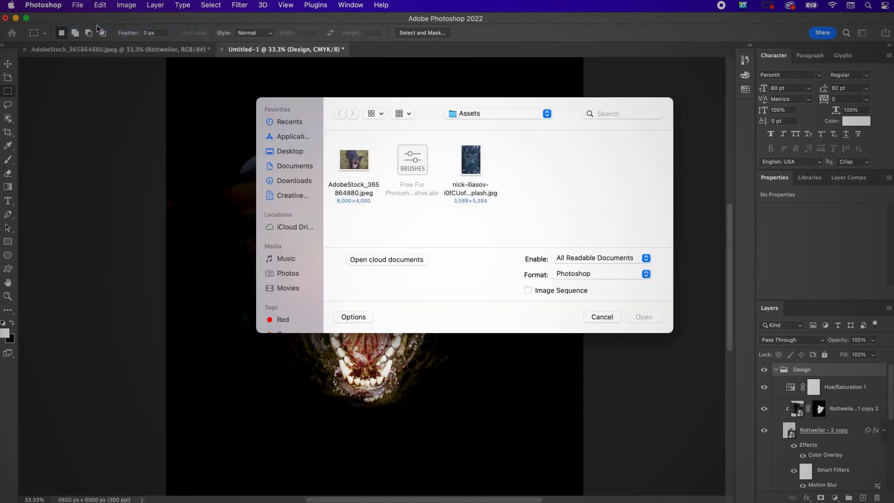
left_click(470, 161)
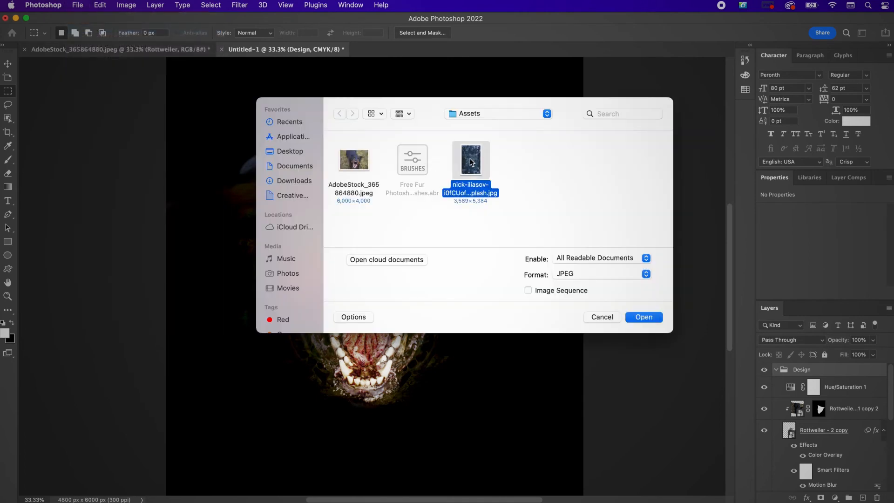
left_click(645, 317)
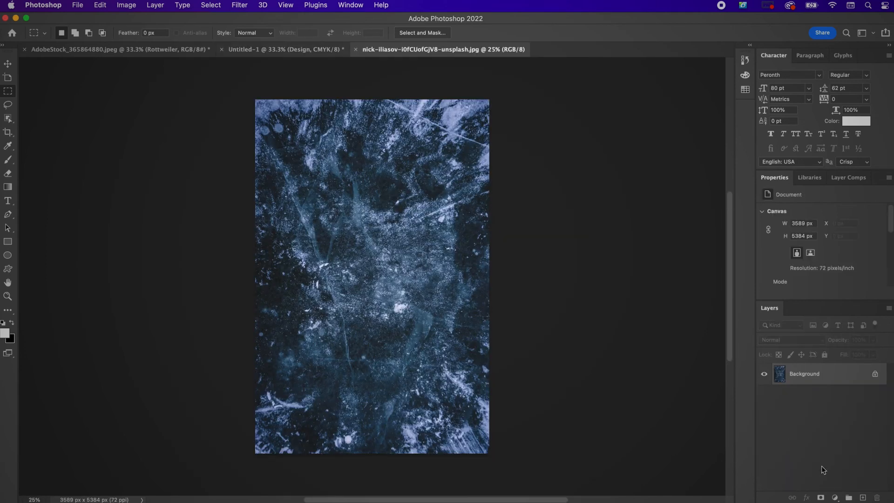
Add a Black & White adjustment layer to the texture image and convert it together with the background into one smart object
left_click(834, 497)
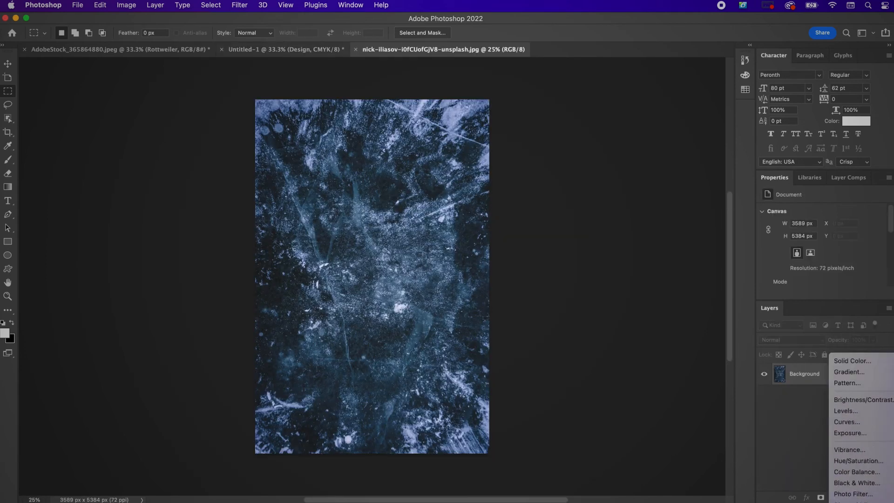
left_click(839, 484)
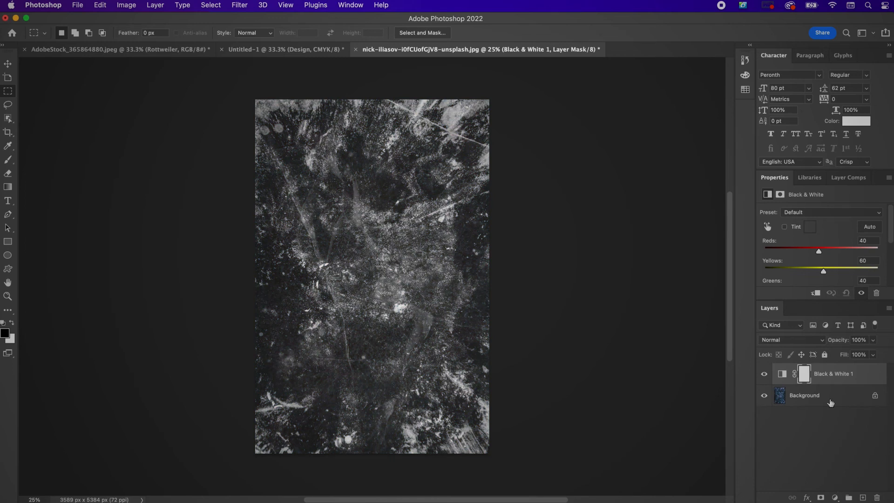
right_click(836, 401)
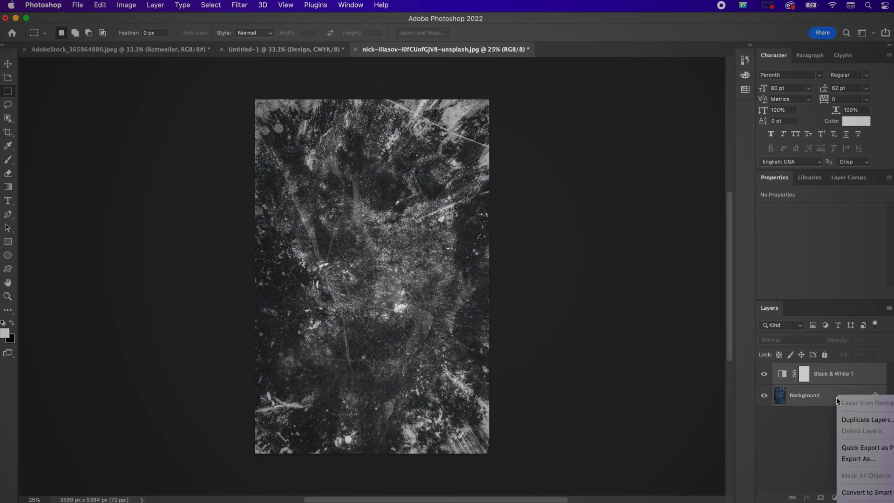
left_click(856, 486)
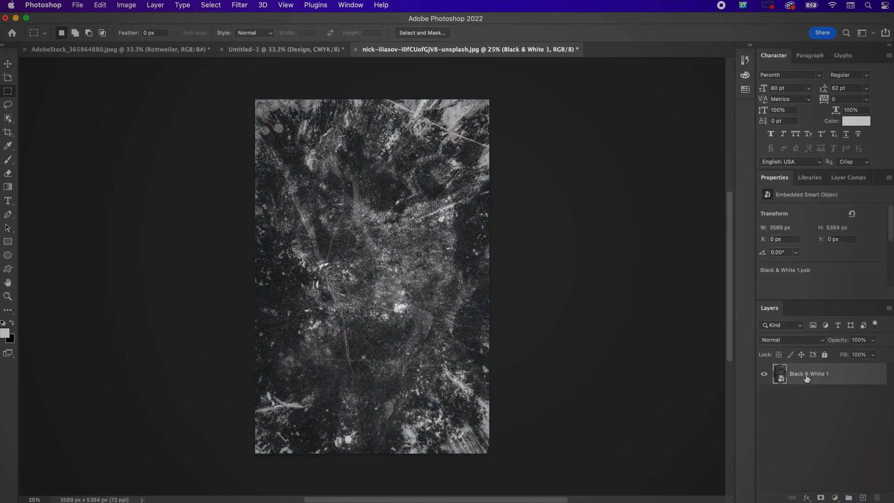
Rename the black-and-white smart object as Texture
double_click(805, 375)
type("Texture")
key("Return")
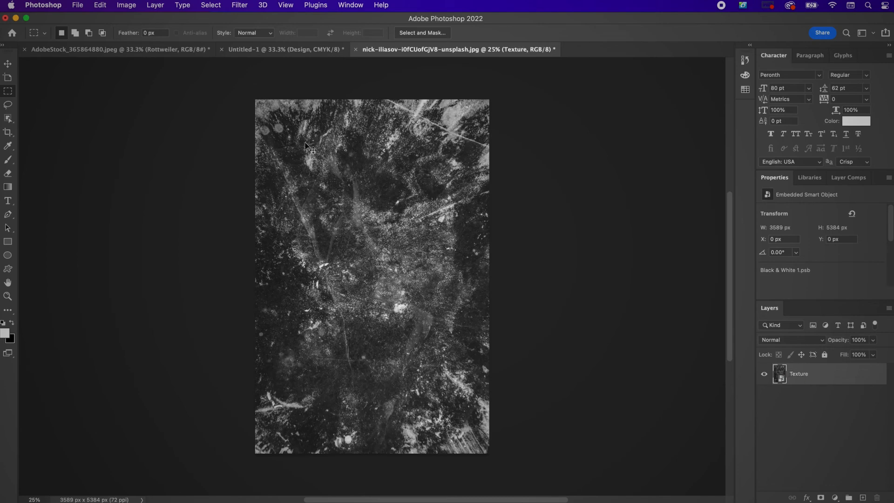
Bring the Texture smart object into the Untitled-1 poster document, scale it to about 29% and centre it horizontally over the dog's head
key("v")
left_click_drag(305, 145, 361, 216)
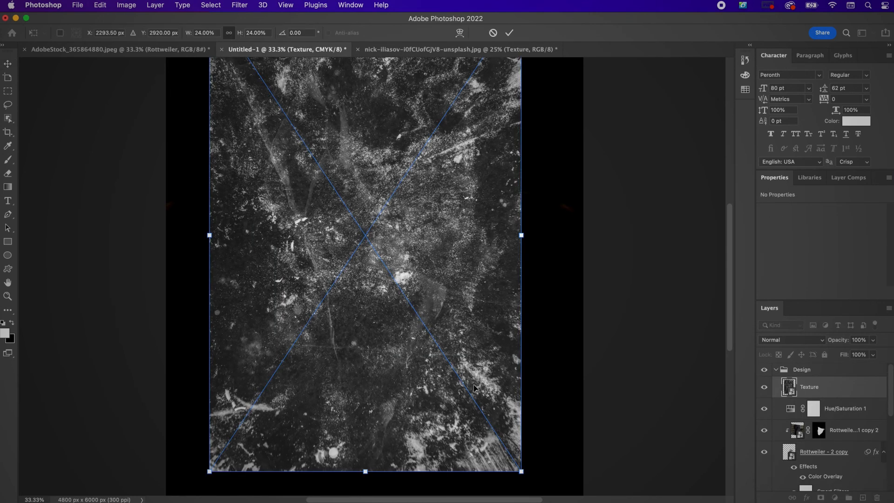
left_click_drag(521, 234, 585, 263)
mouse_move(510, 279)
left_mouse_down()
mouse_move(461, 290)
mouse_move(498, 285)
left_mouse_up()
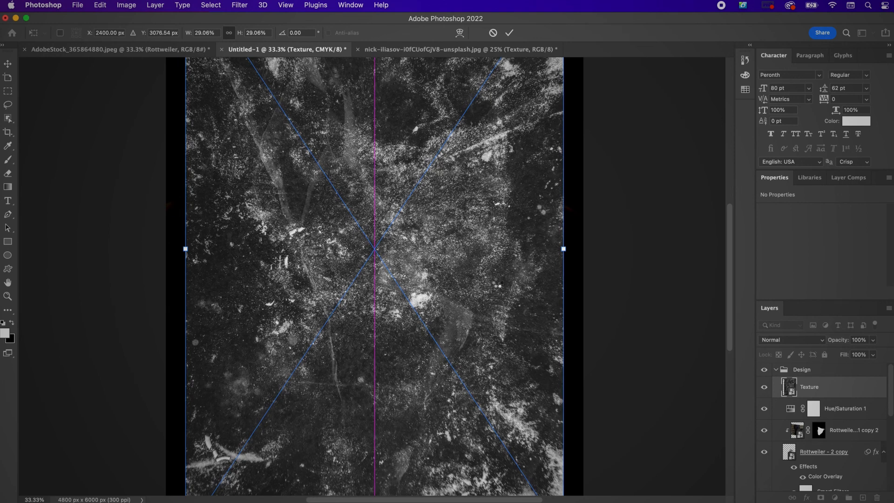
key("Return")
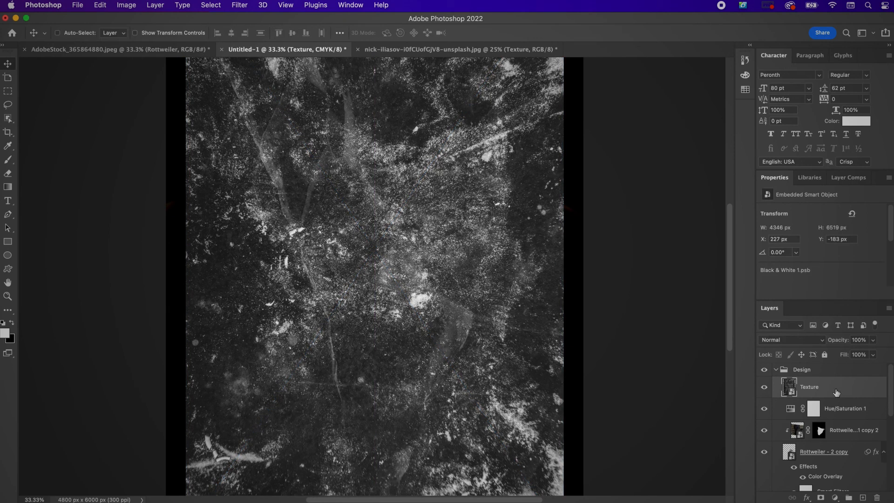
Move the Texture layer above the Design group and mask it with the head-shaped selection loaded from the Rottweiler - 1 layer mask
left_click_drag(835, 392, 823, 367)
scroll(821, 410, "down", 5)
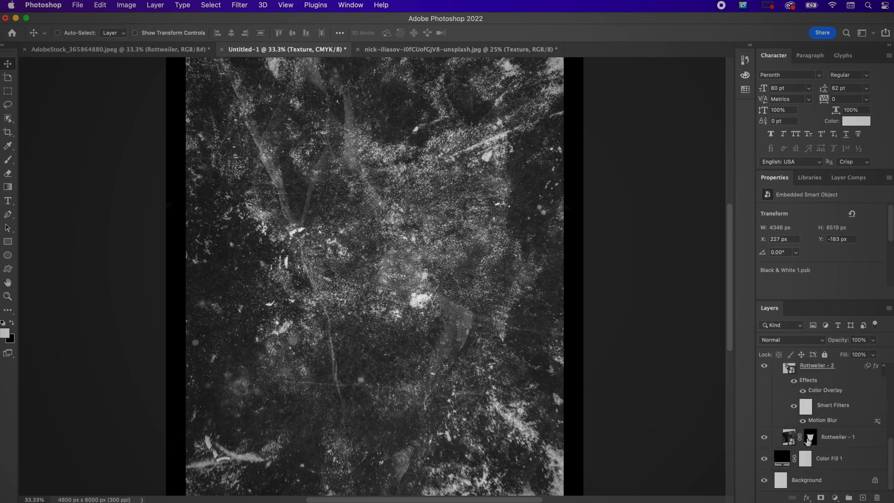
left_click(809, 439, "super")
scroll(810, 440, "up", 5)
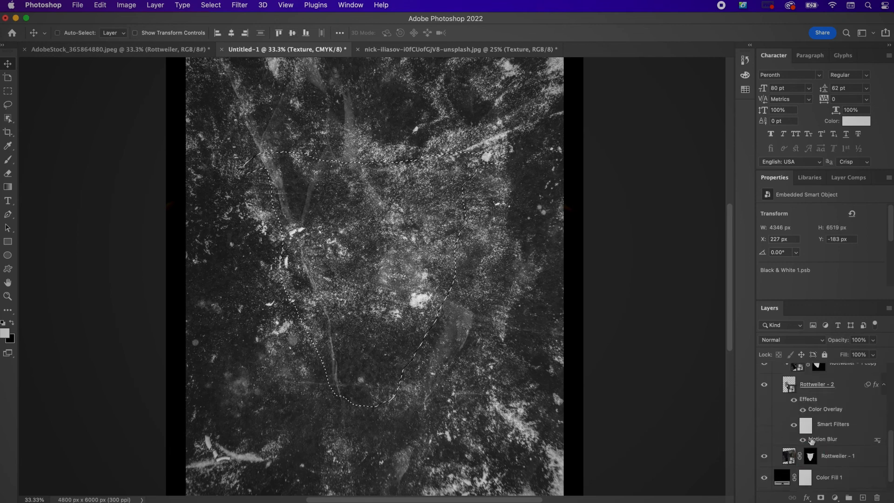
left_click(820, 497)
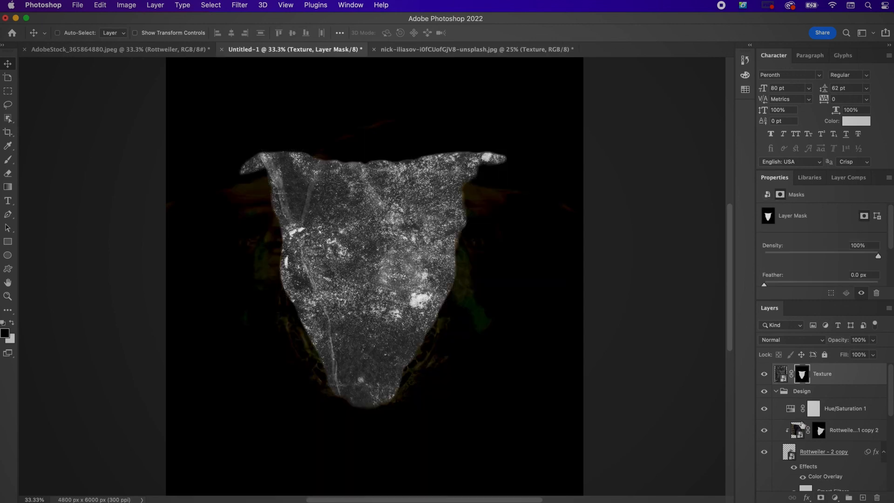
Set the Texture layer's blend mode to Multiply and its opacity to 11%
left_click(789, 340)
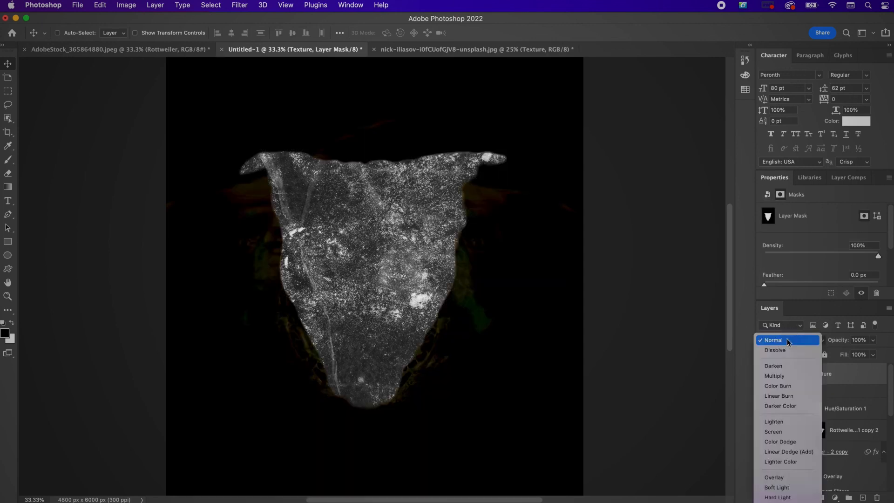
left_click(786, 378)
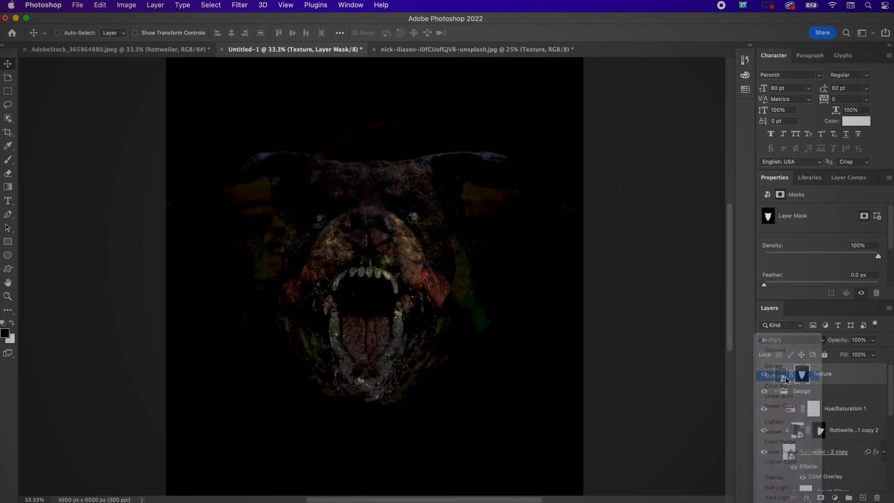
left_click(861, 338)
type("11")
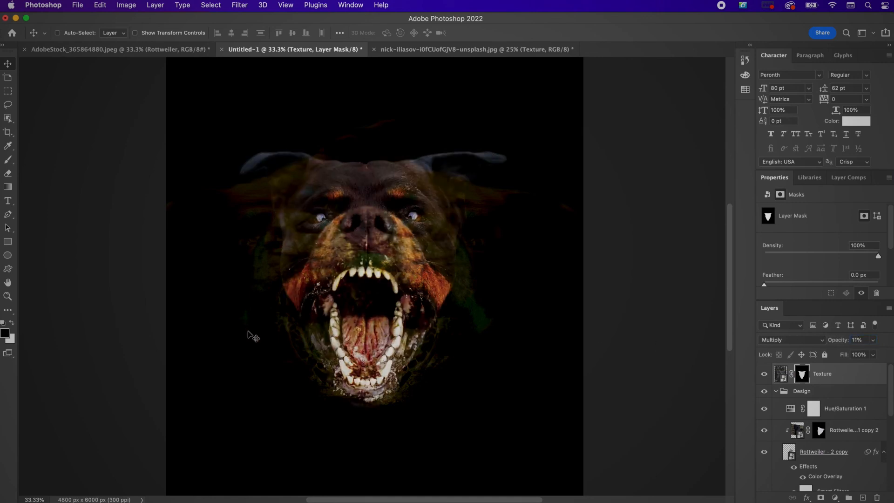
Inspect the blended texture on the Rottweiler's face and teeth at 50% zoom
left_click(8, 295)
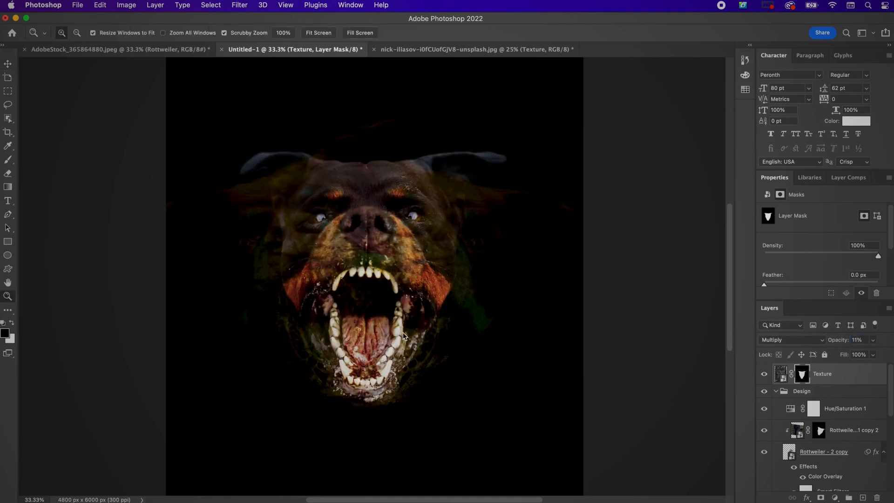
left_click(368, 347)
scroll(382, 263, "up", 2)
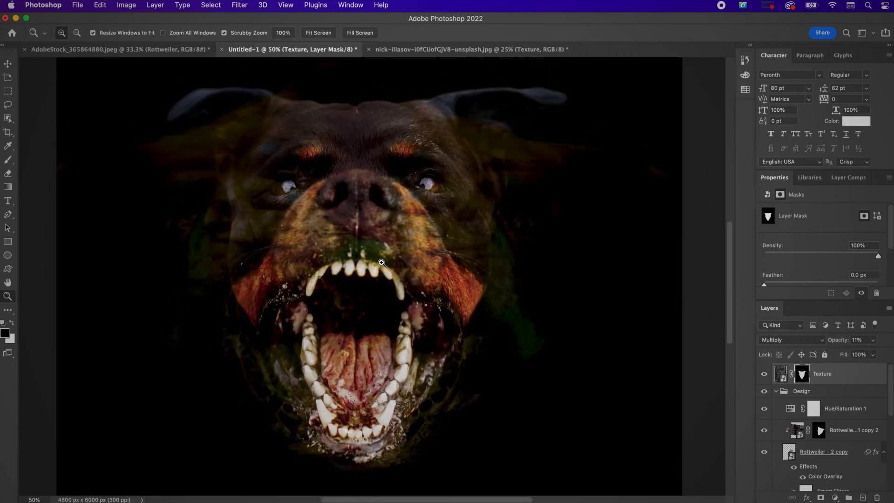
scroll(381, 263, "up", 2)
scroll(382, 263, "down", 3)
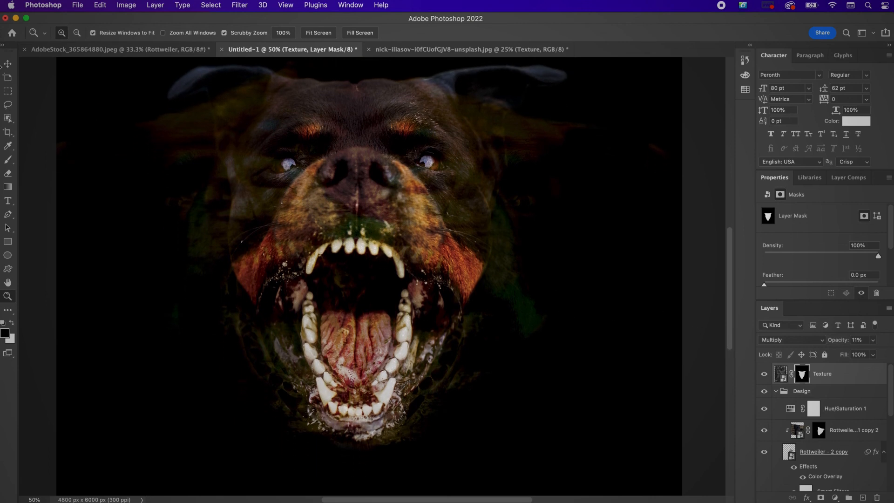
left_click(6, 65)
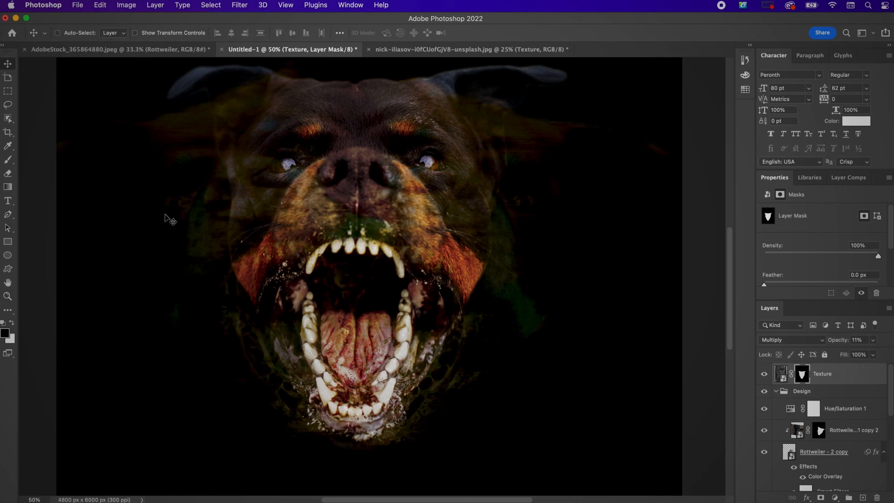